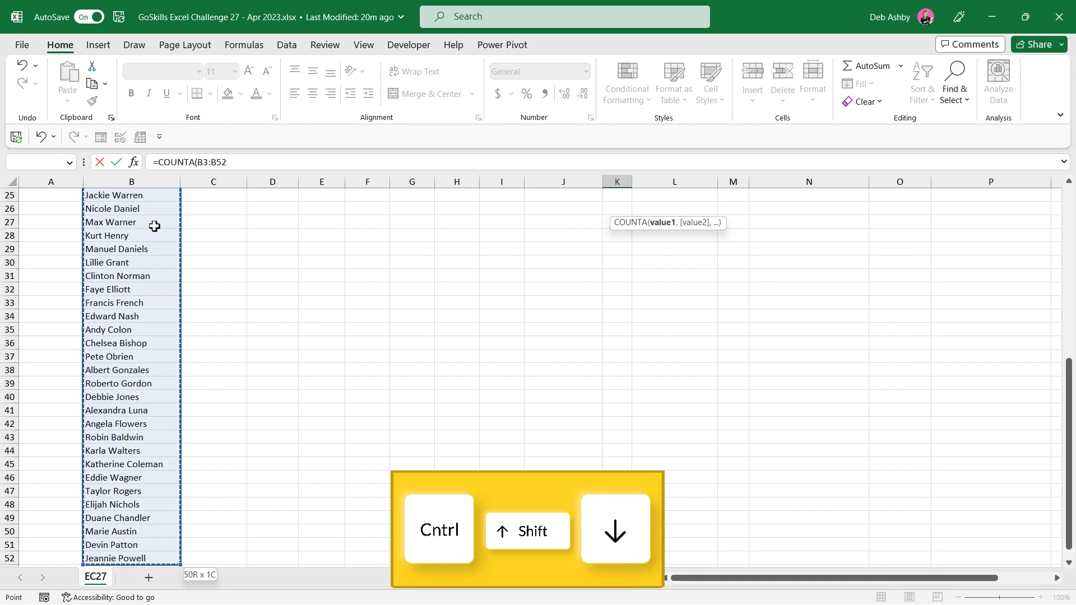
Step: Complete the employee count formula in K2 as =COUNTA(B3:B52)
type(")")
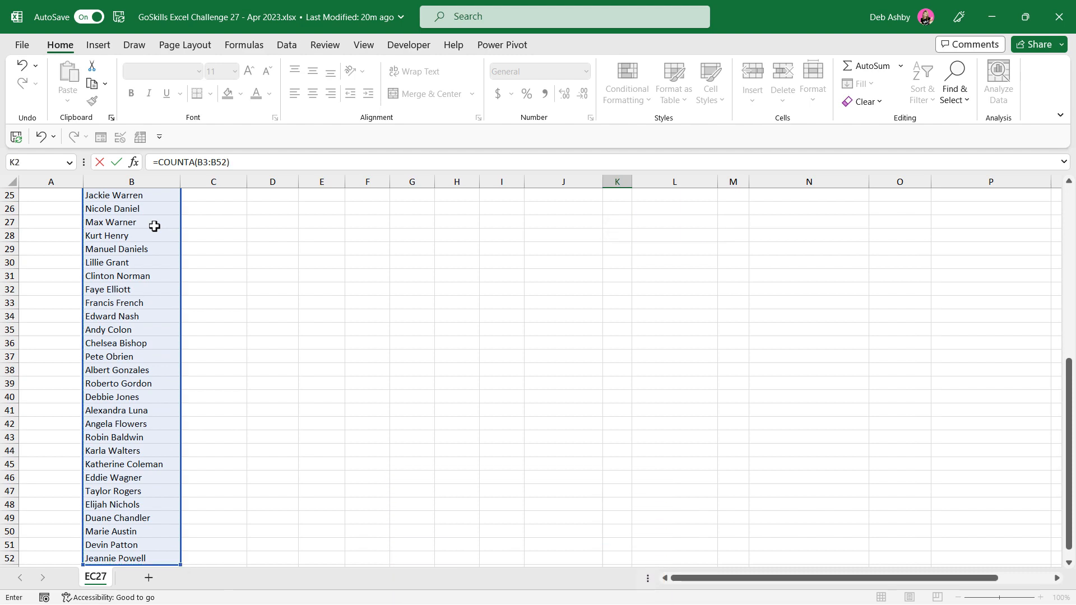
key("Return")
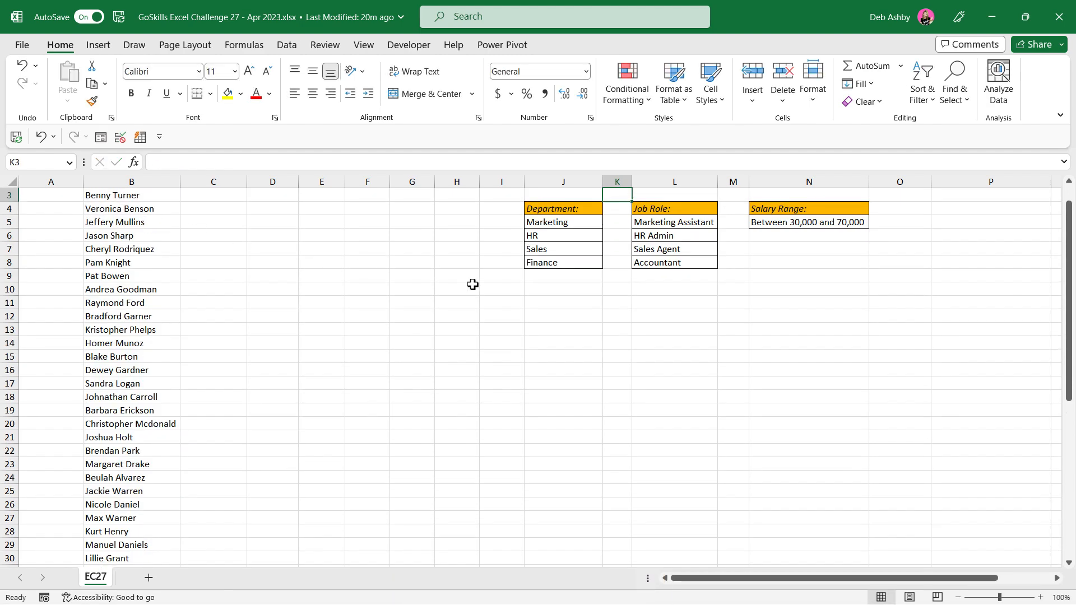
left_click(620, 209)
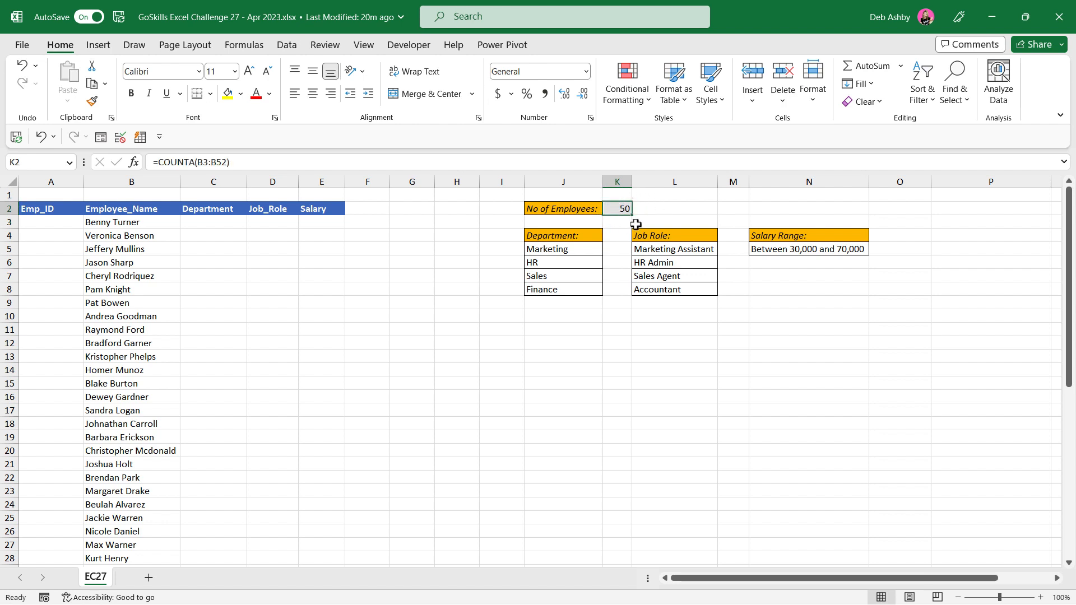
Step: Widen column A and begin a formula in A3 that joins the text "EMP-" with the SEQUENCE function
left_click(45, 223)
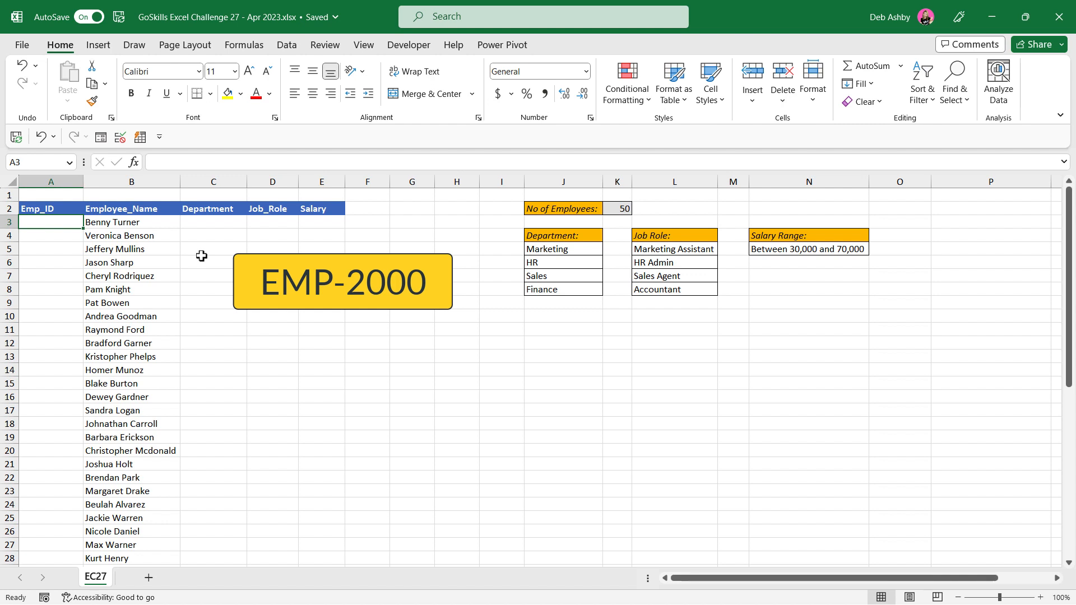
left_click_drag(83, 181, 106, 182)
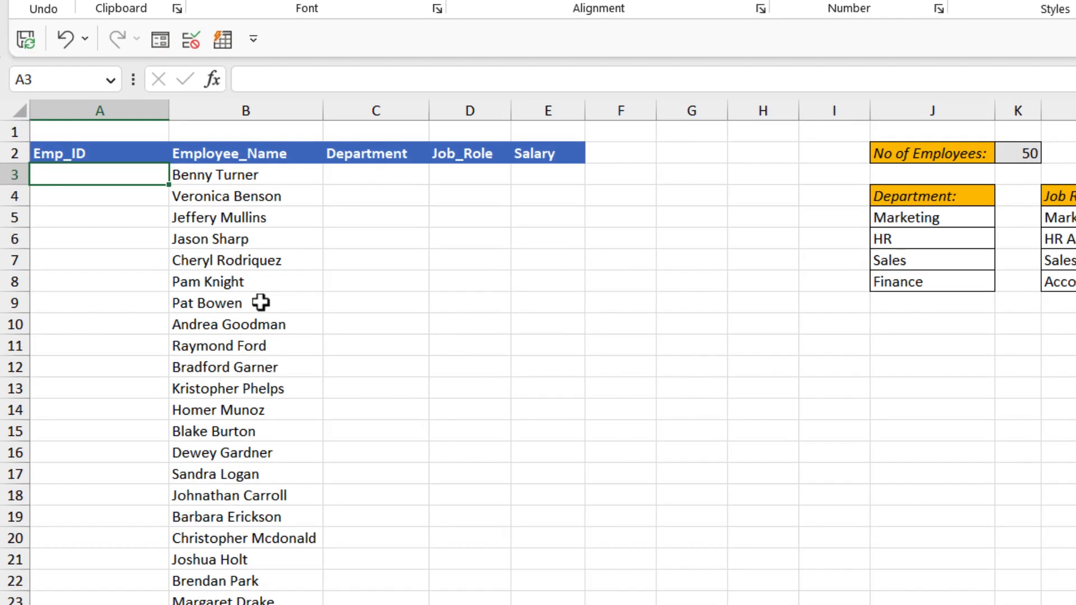
type("=")
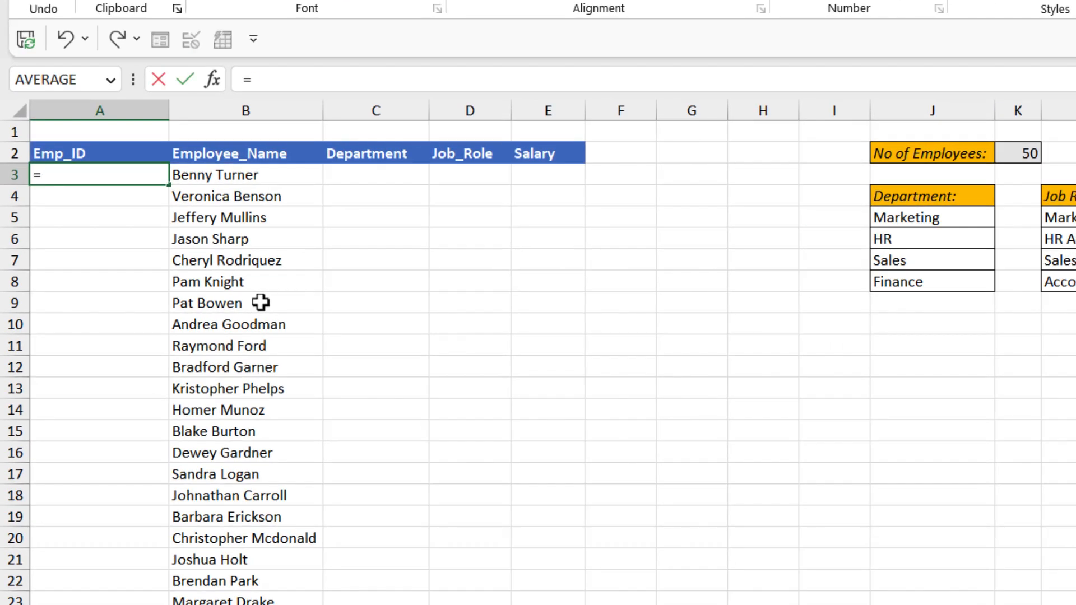
type("\"EMP-")
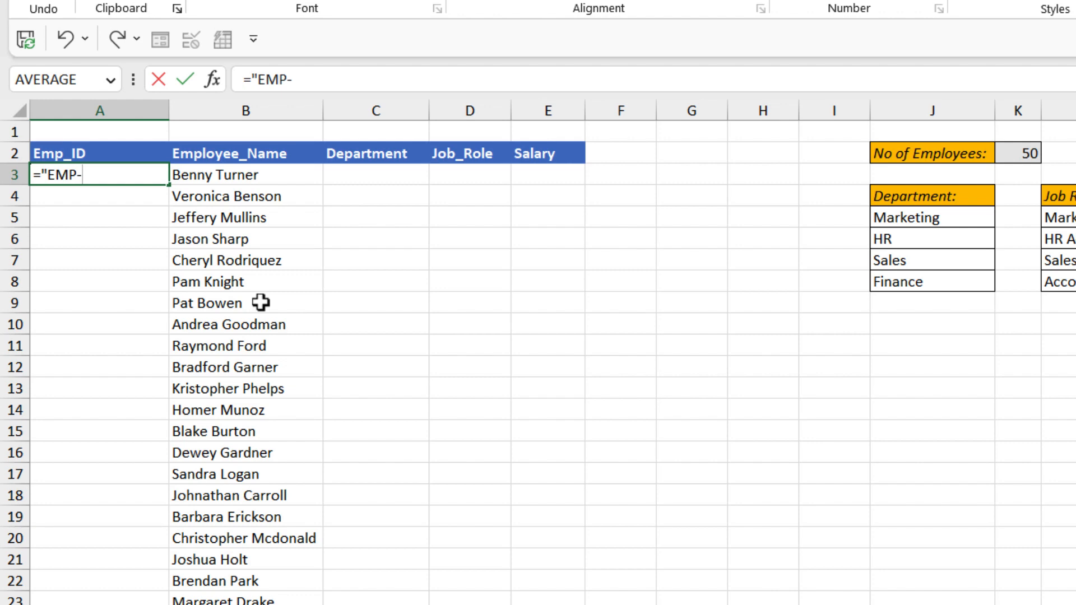
type("\"&SEQ")
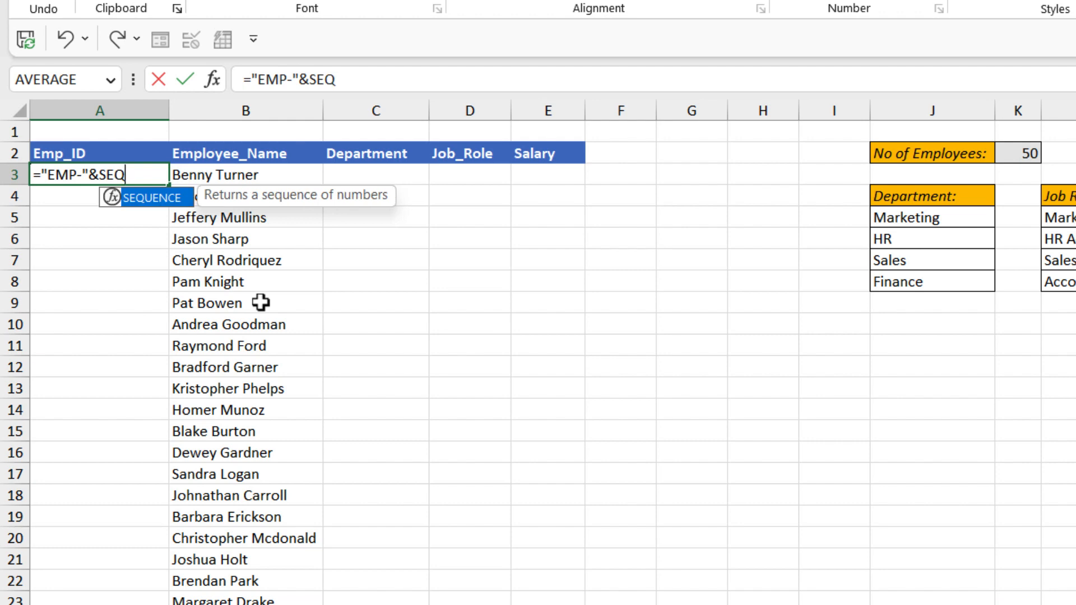
key("Tab")
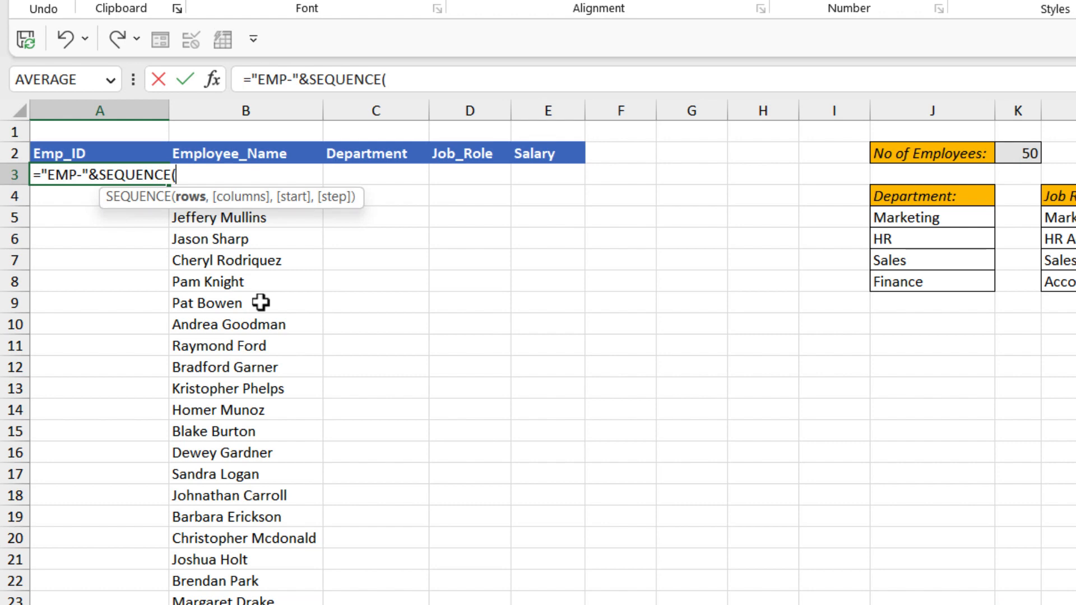
Step: Complete the SEQUENCE function with 50 rows, 1 column, start 2000 and step 1, and enter the formula
type("50,1")
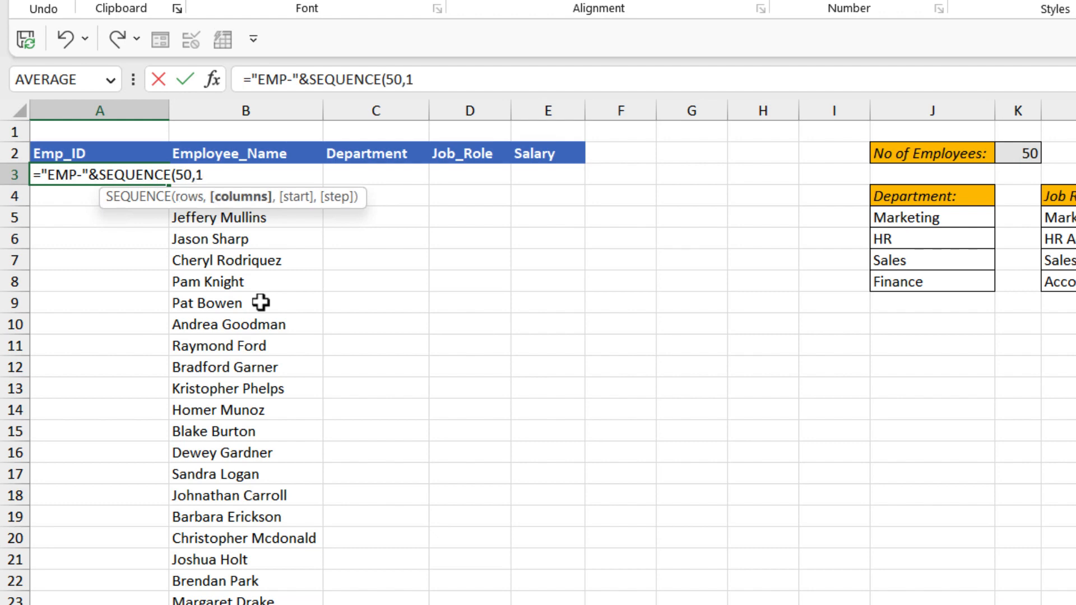
type(",")
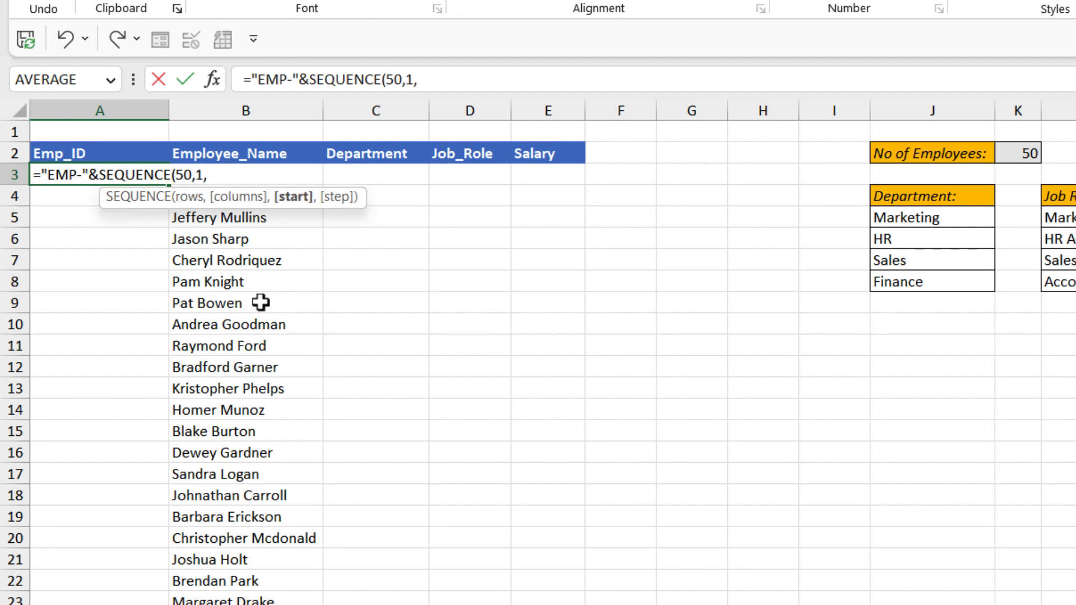
type("2000,1")
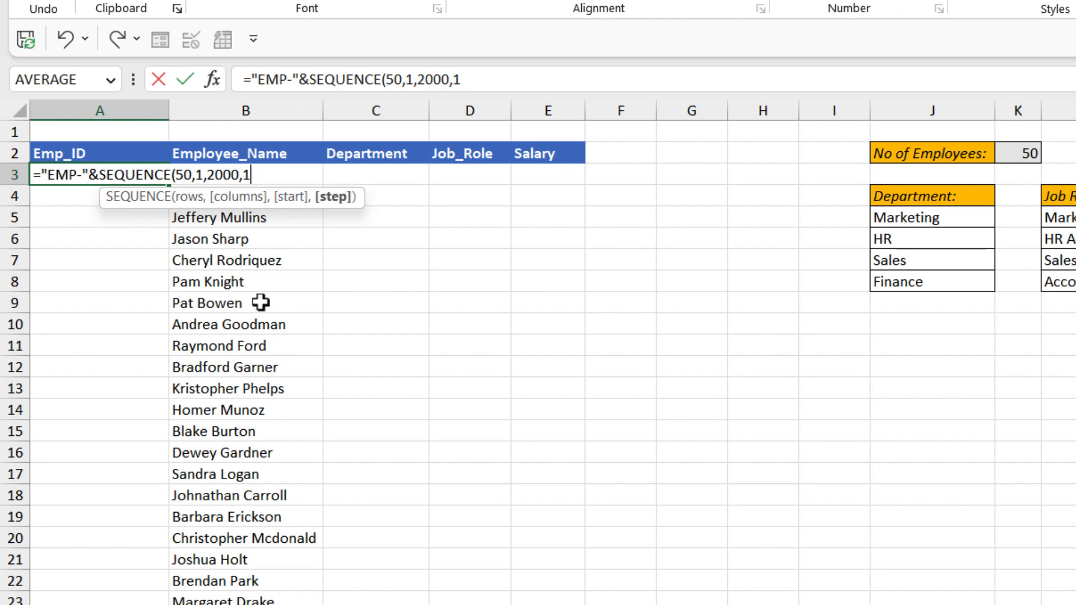
type(")")
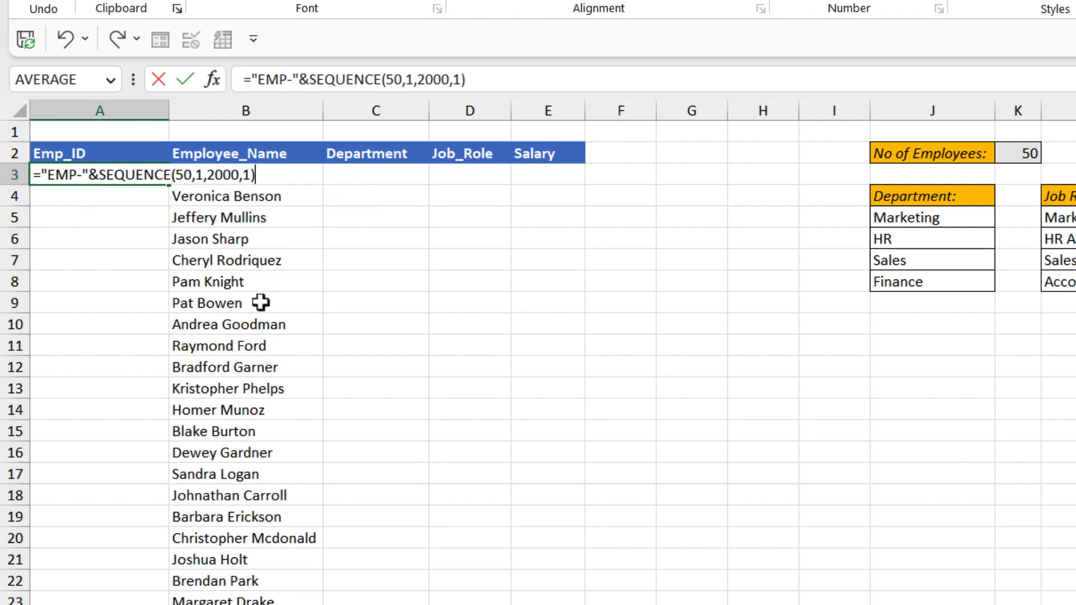
key("Return")
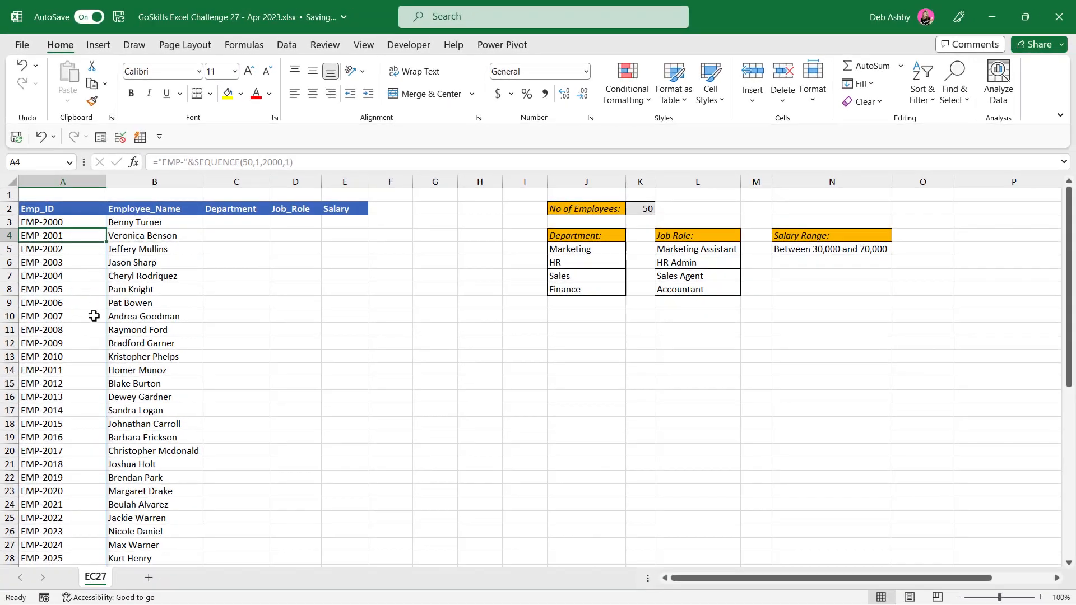
Step: Convert the spilled employee IDs in A3:A52 to static values by copying and pasting them in place as values
left_click(84, 207)
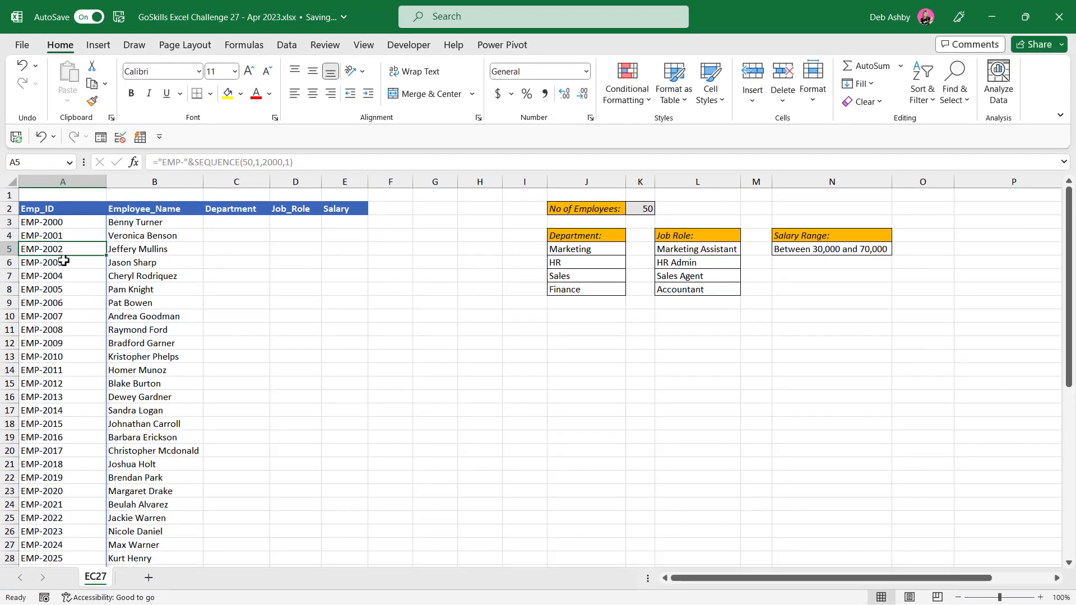
left_click(66, 261)
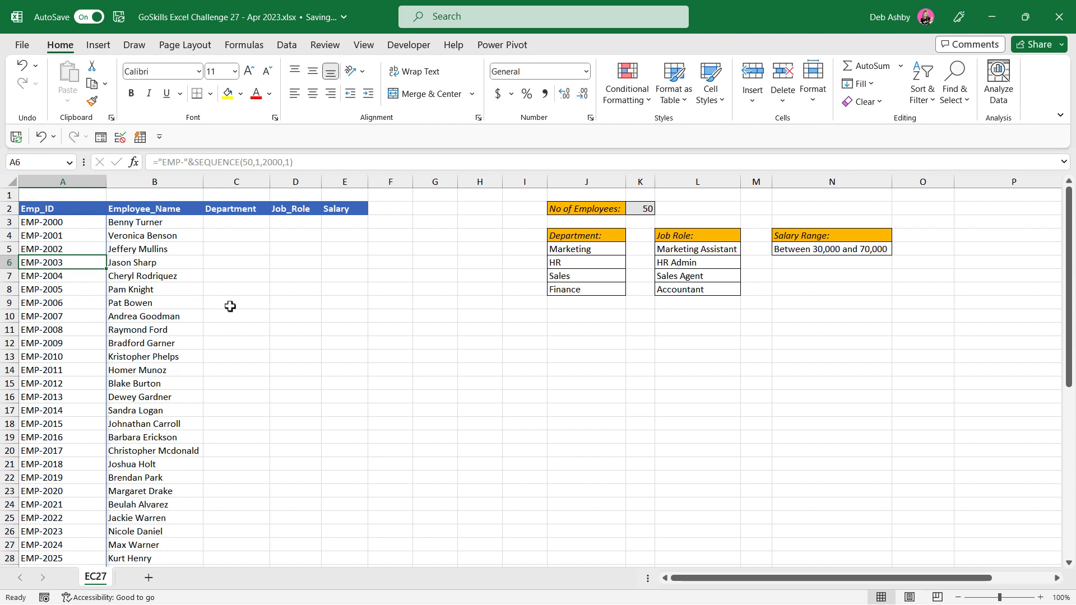
left_click(77, 223)
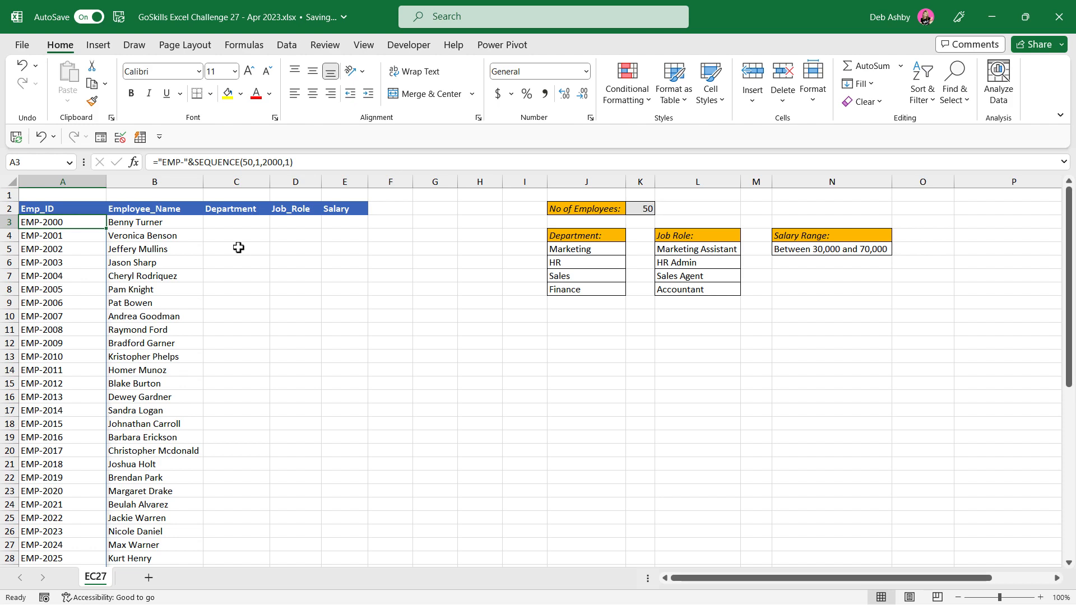
key("ctrl+shift+Down")
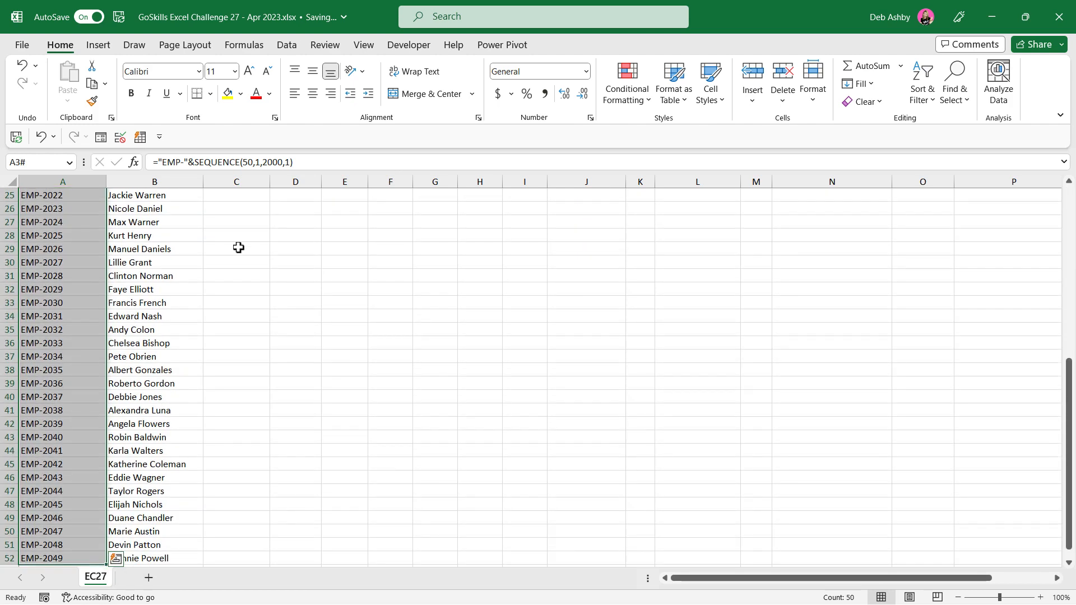
key("ctrl+c")
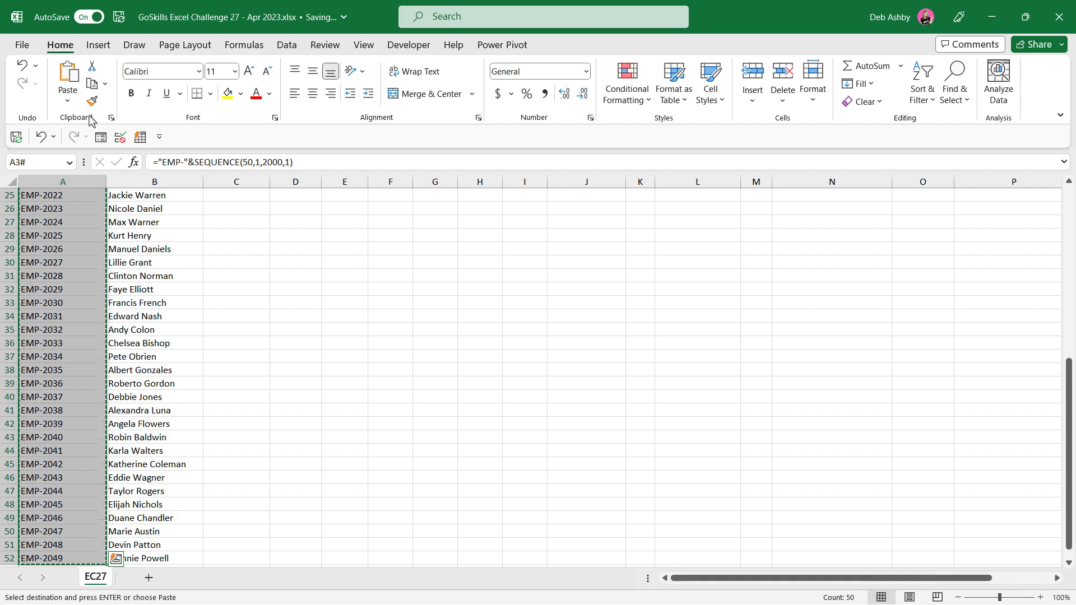
left_click(67, 100)
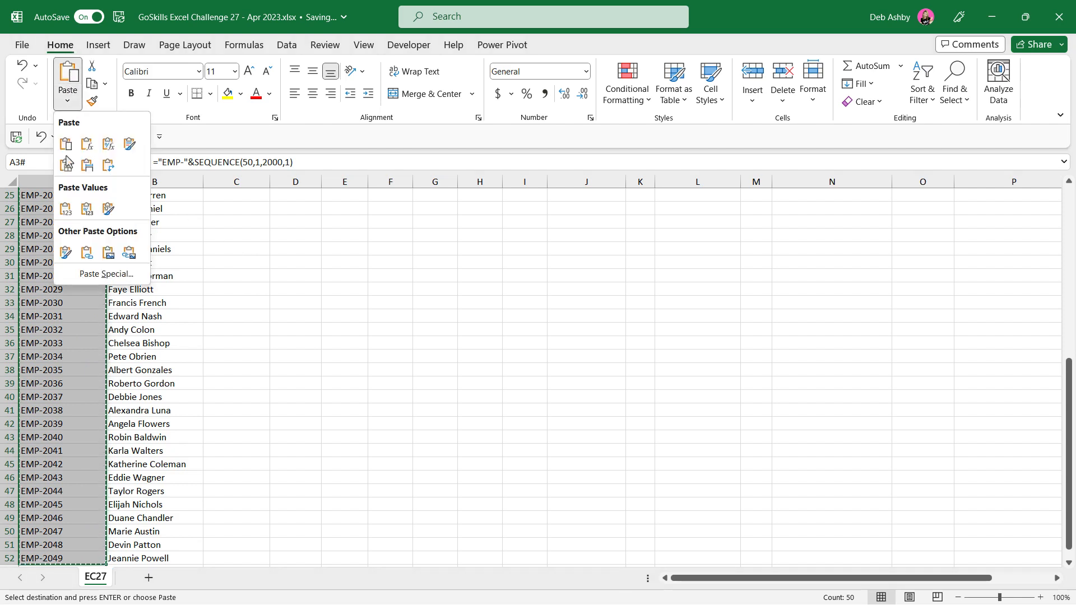
left_click(66, 211)
scroll(70, 247, "up", 8)
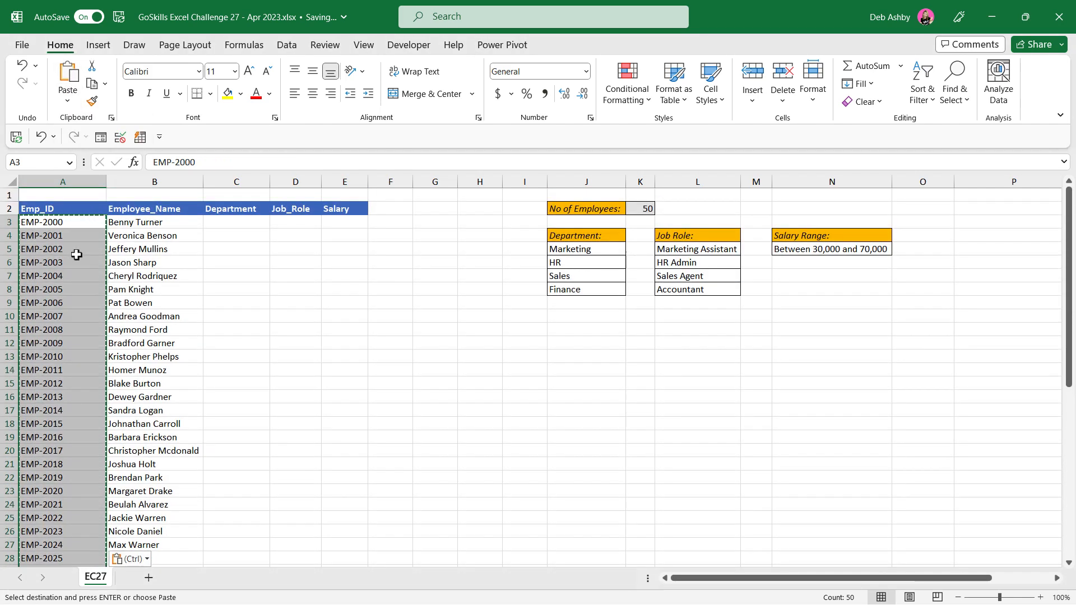
key("Escape")
Step: Check several Emp_ID cells for plain values, and review the empty Department column and the department list in J5:J8
left_click(67, 248)
left_click(67, 264)
left_click(68, 277)
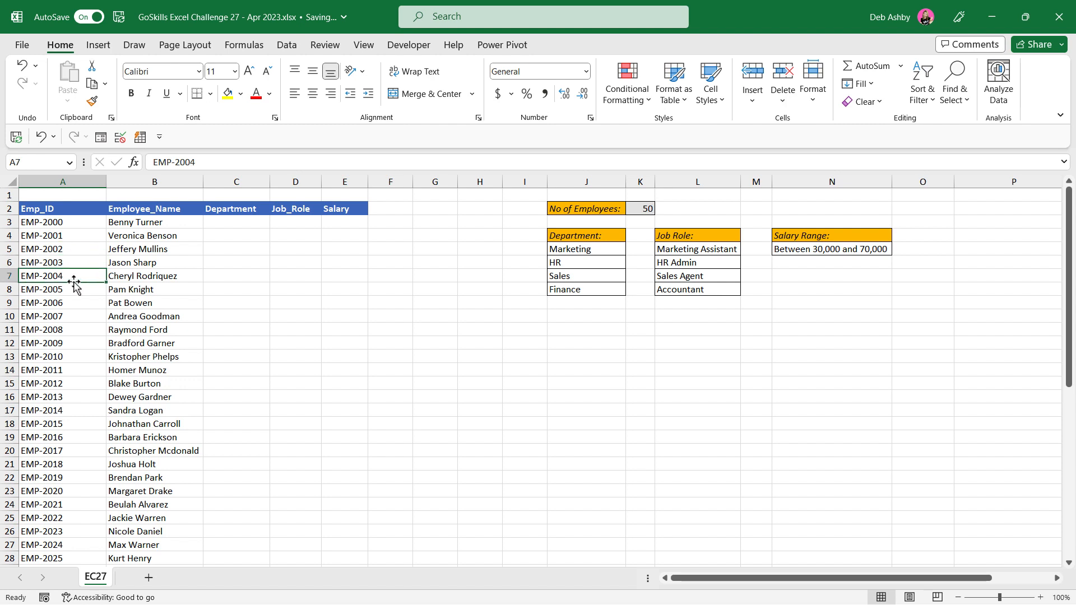
left_click(72, 302)
left_click(70, 344)
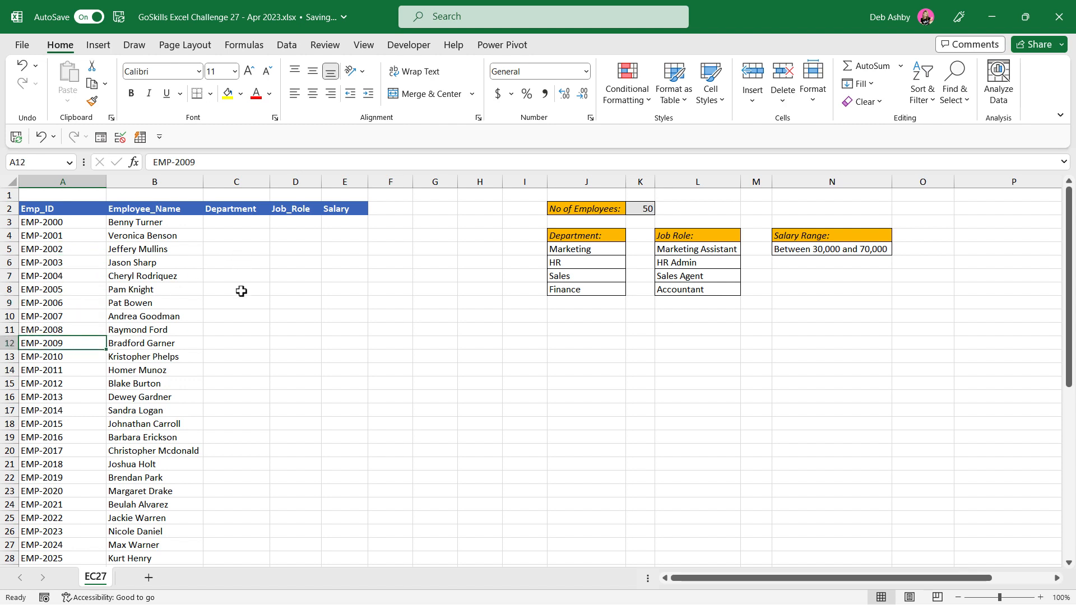
left_click(236, 182)
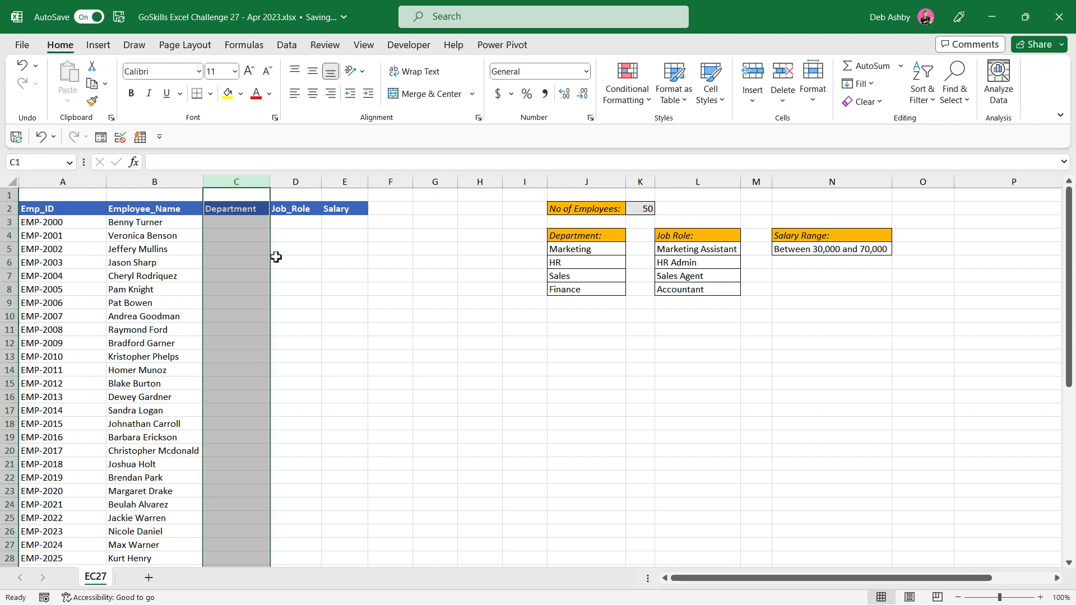
left_click(327, 278)
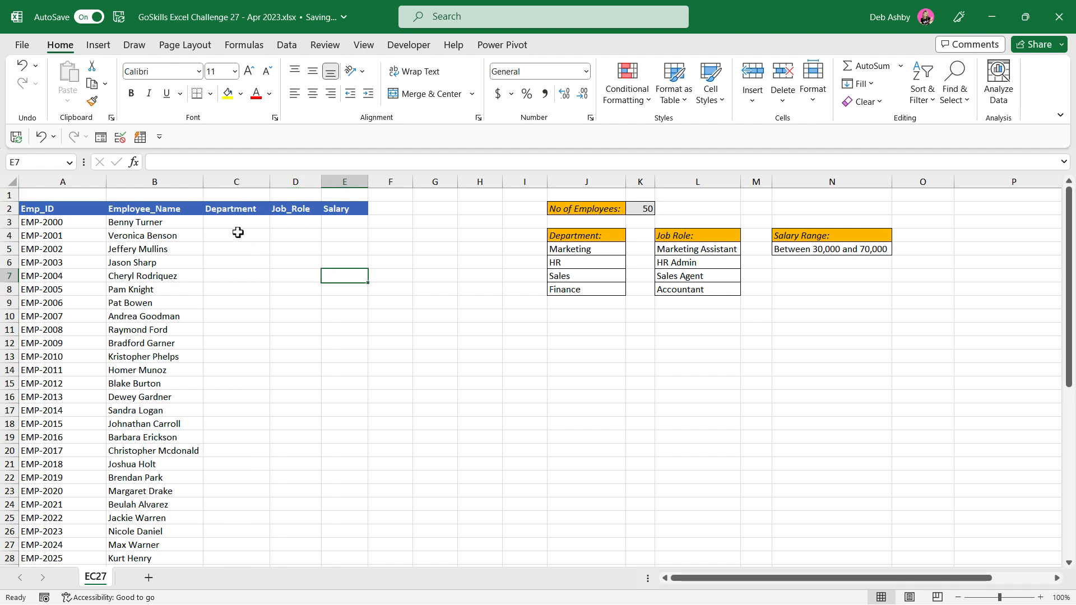
left_click(582, 250)
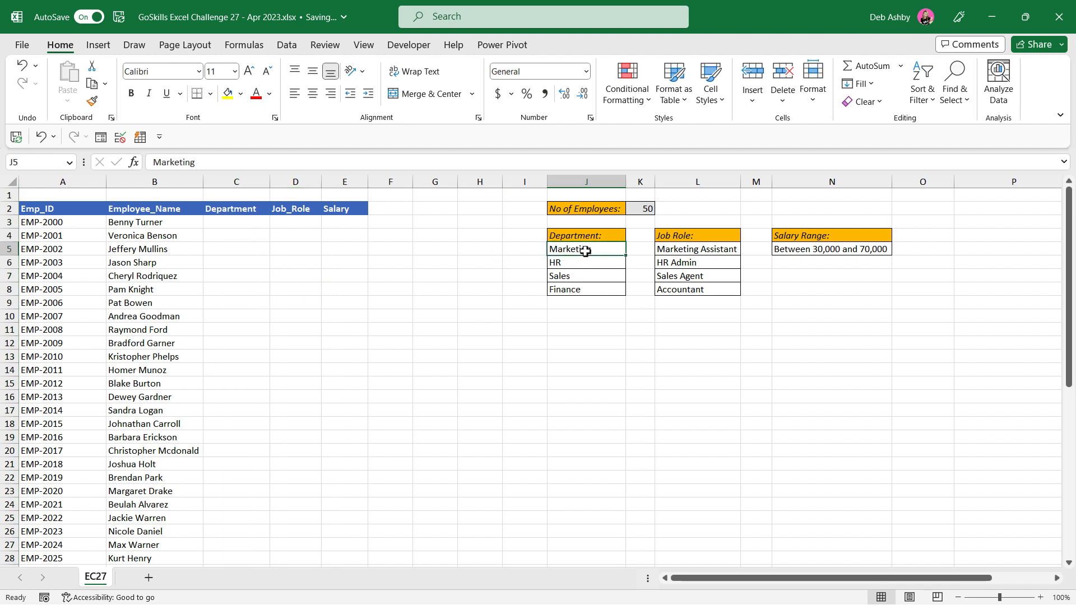
key("ctrl+Down")
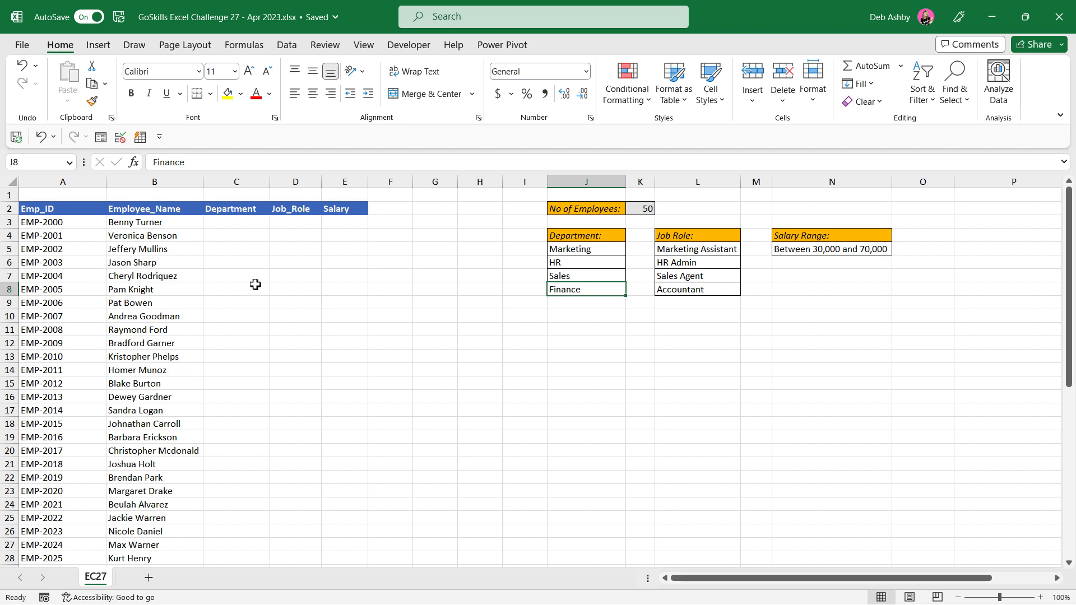
Step: Enter =RANDBETWEEN(1,4) in C3 and fill it down the Department column
left_click(227, 222)
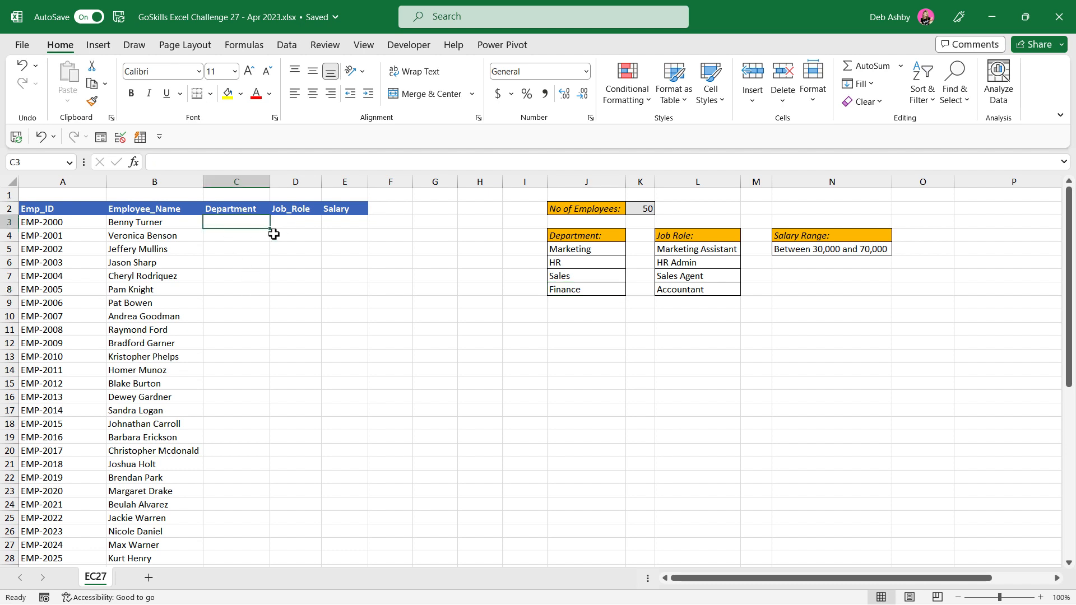
type("=RANDB")
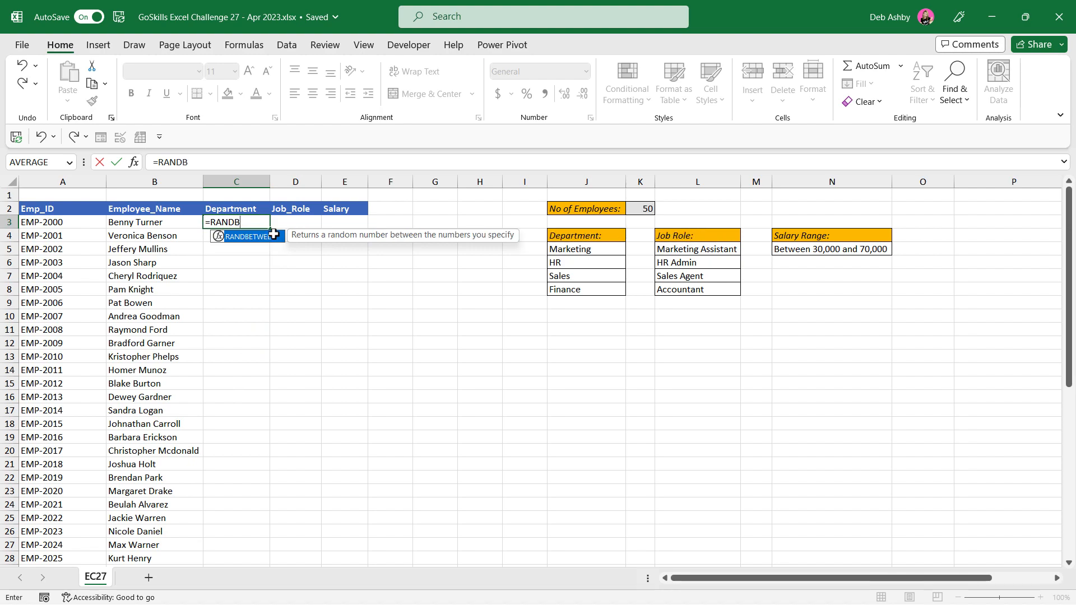
double_click(273, 234)
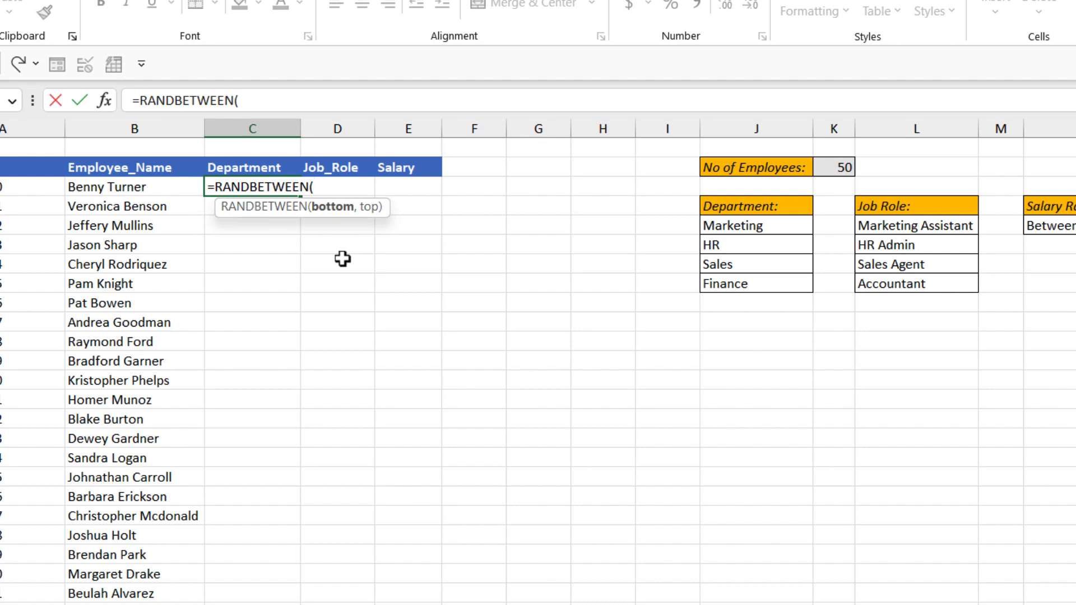
type("1,4")
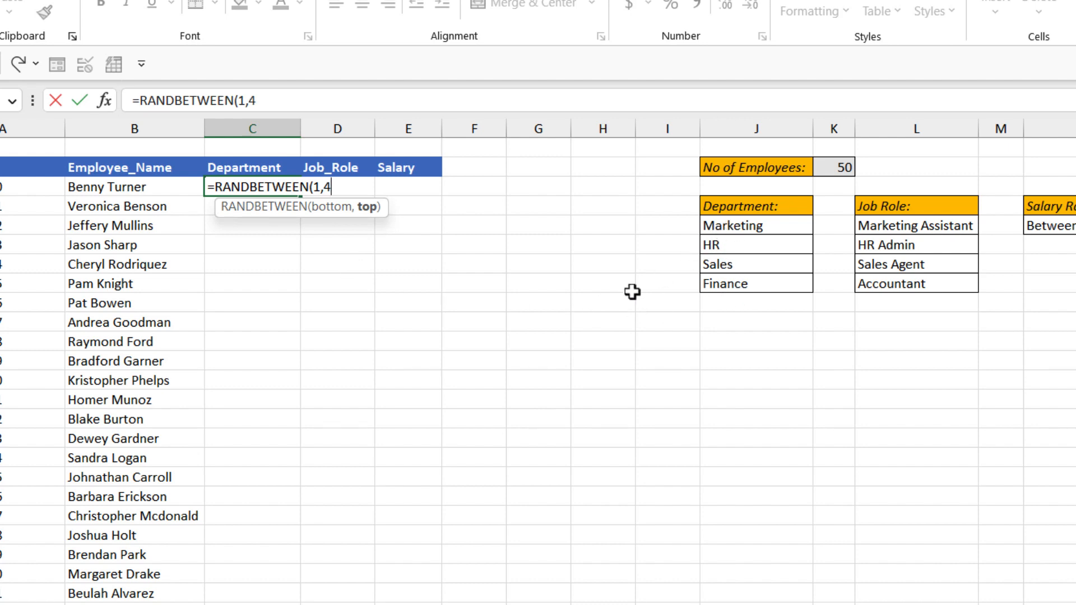
type(")")
key("Return")
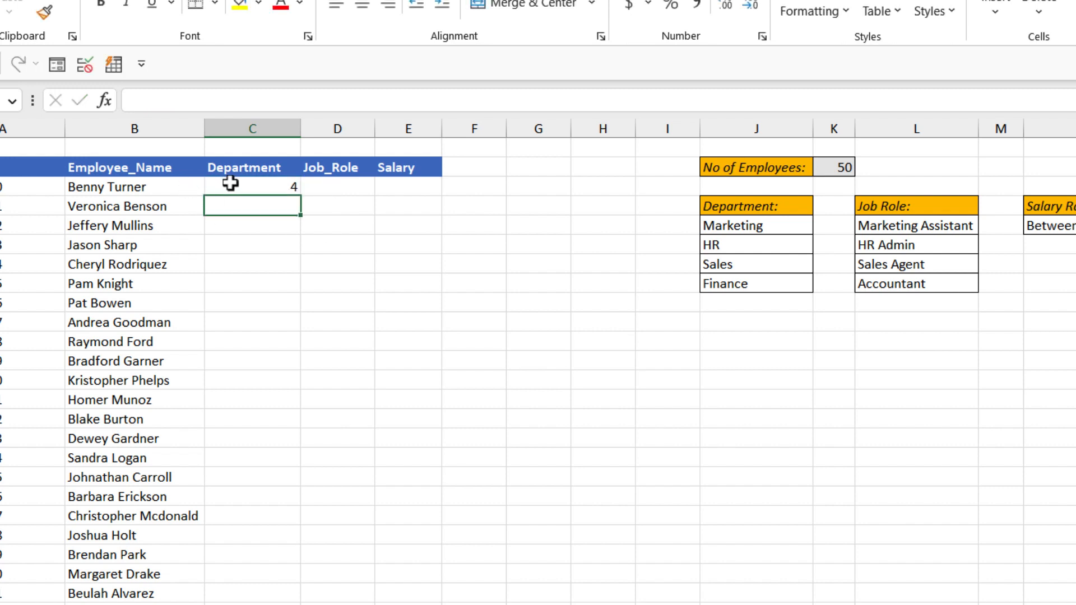
left_click(279, 189)
double_click(300, 196)
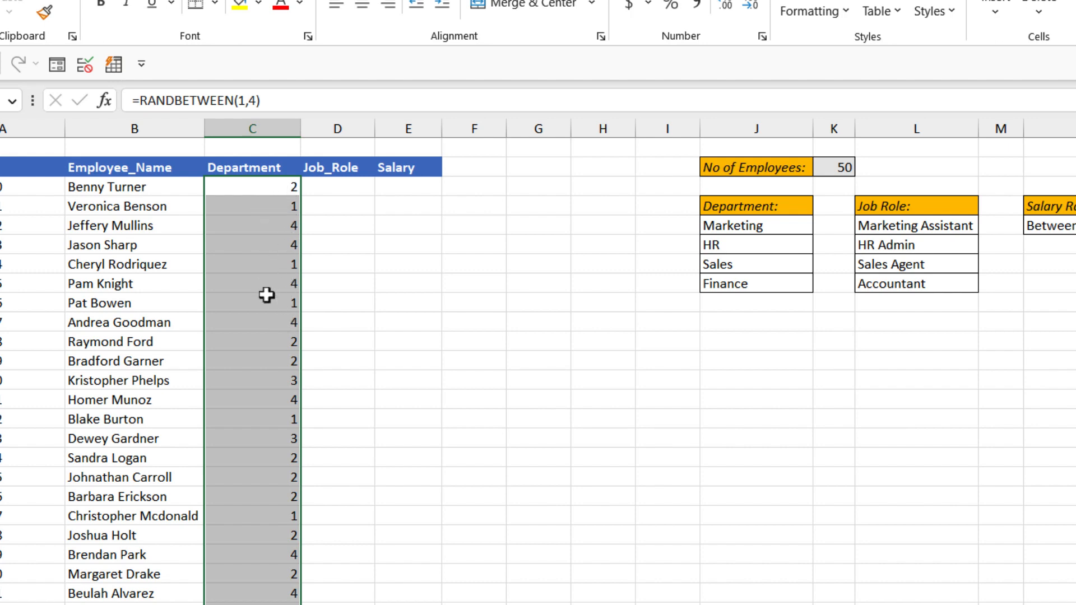
Step: Wrap the RANDBETWEEN(1,4) formula in C3 in a CHOOSE function so it serves as the index_num argument
left_click(257, 190)
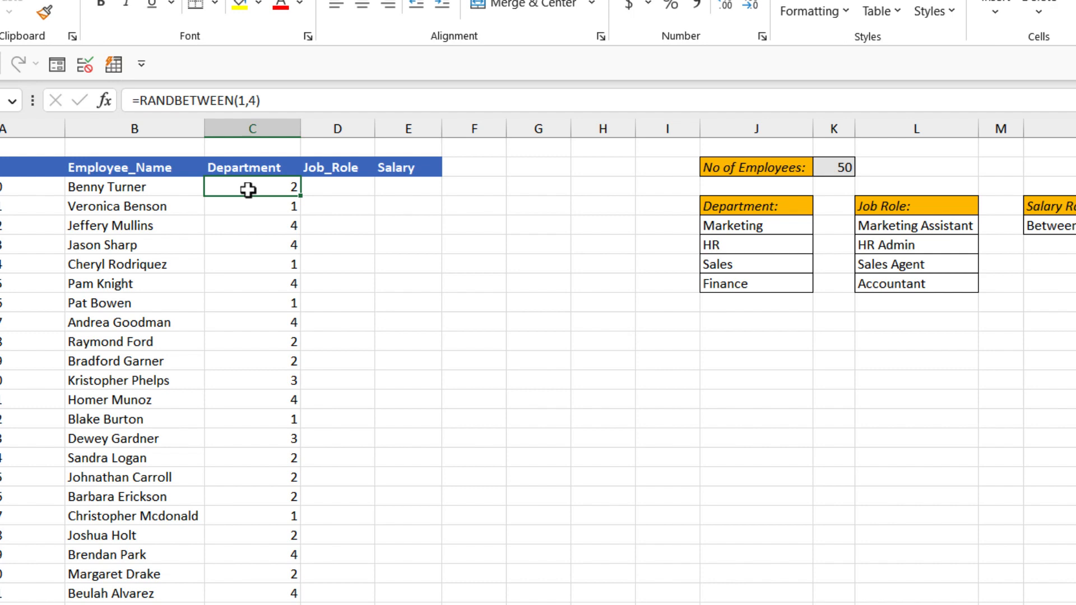
left_click(144, 101)
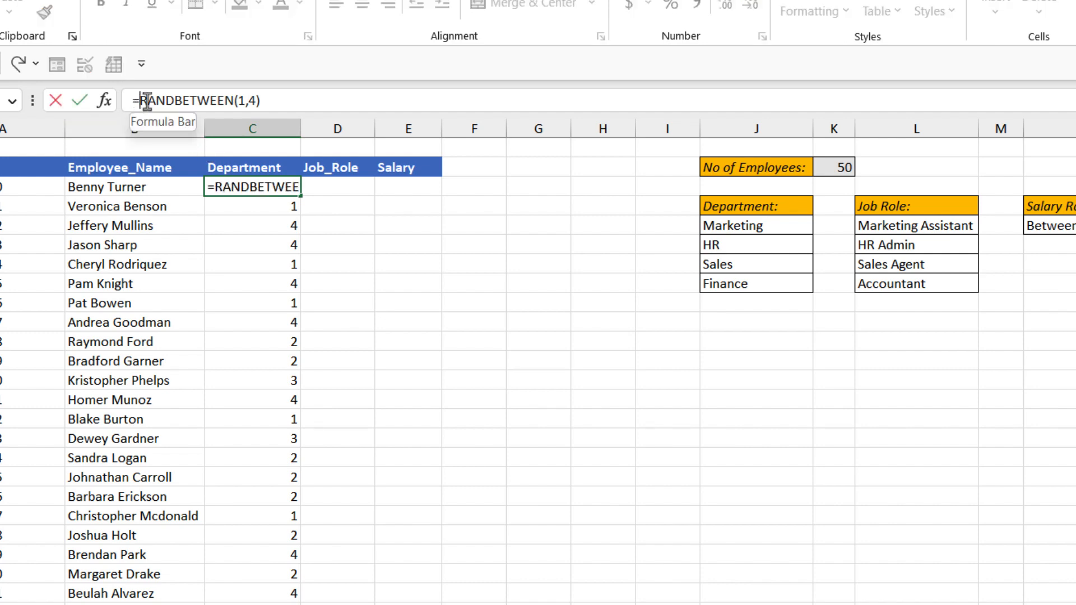
type("CHOOSE(")
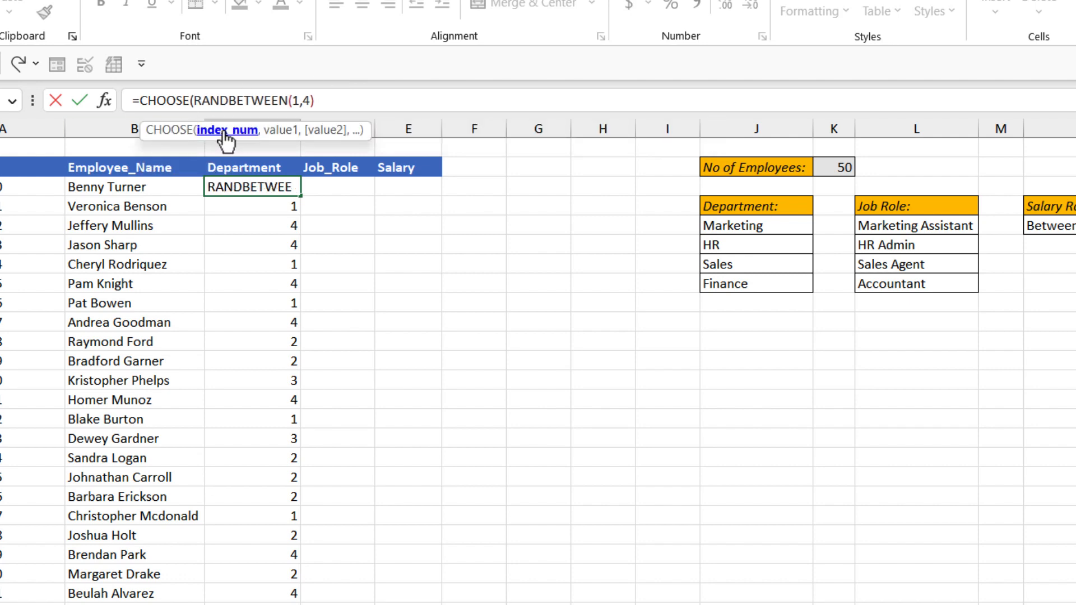
left_click(225, 134)
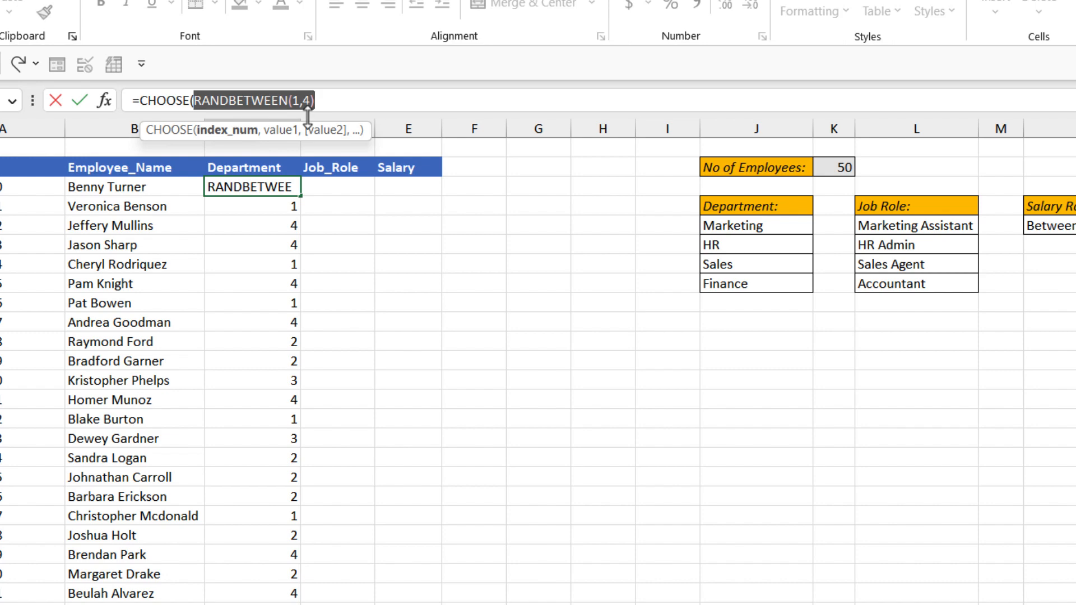
left_click(326, 103)
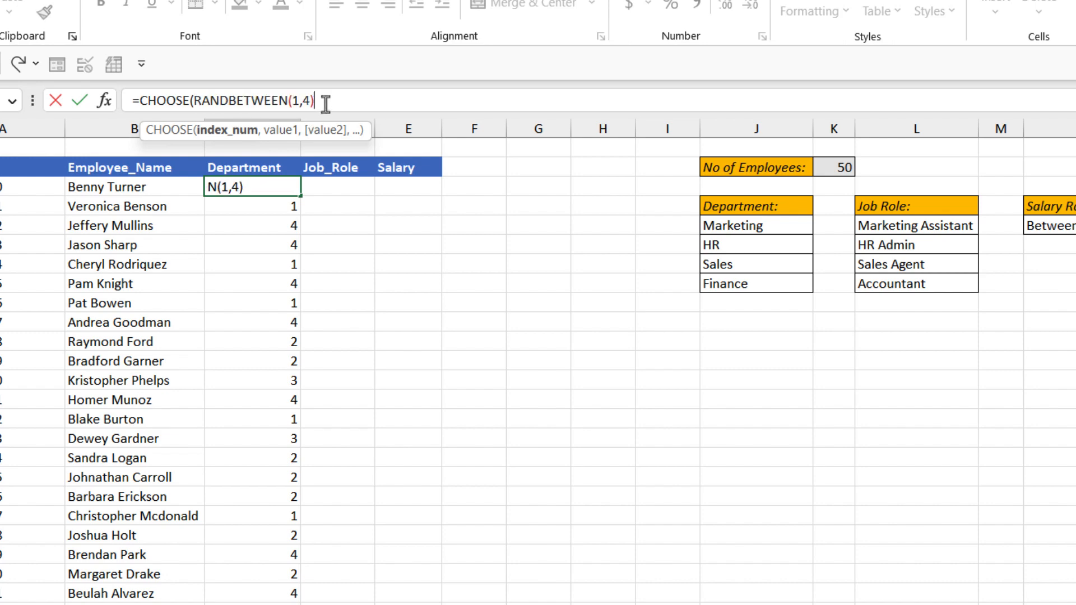
type(",")
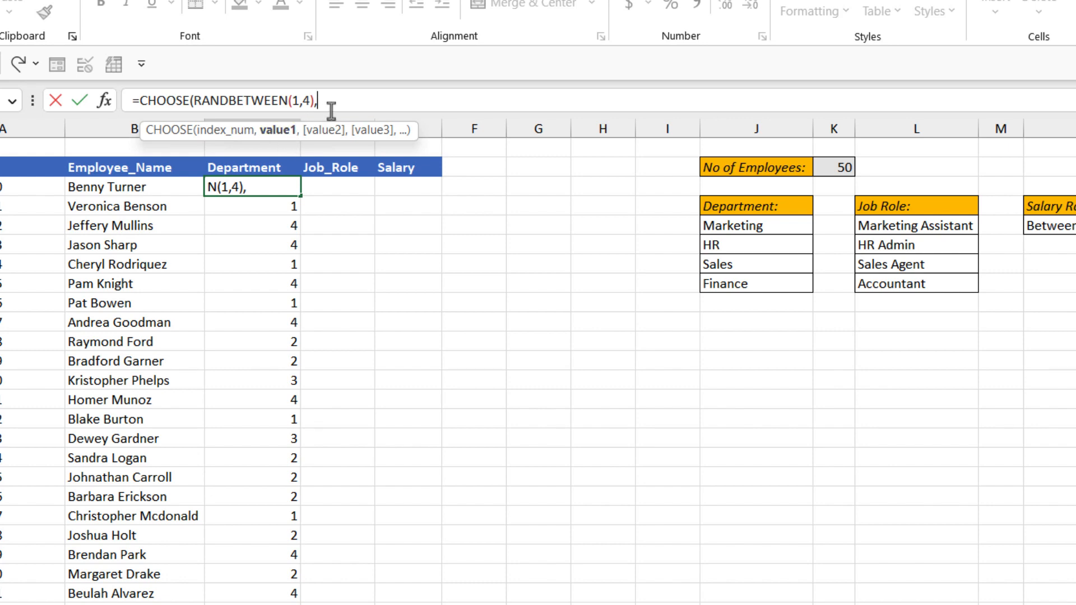
Step: Add the Marketing and HR cells as absolute references $J$5 and $J$6 for CHOOSE's first two values
left_click(752, 226)
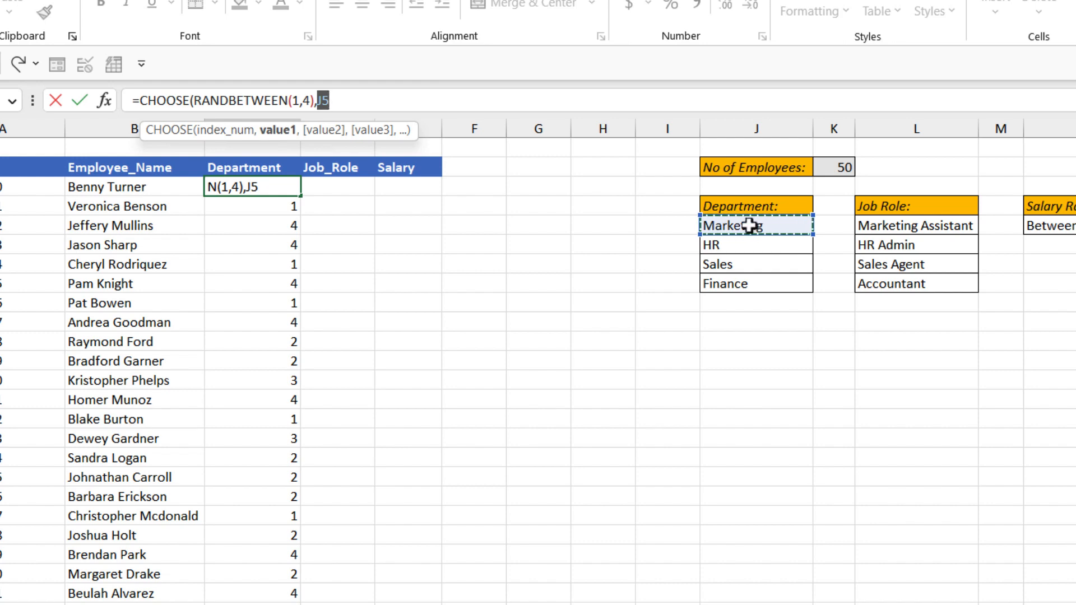
key("F4")
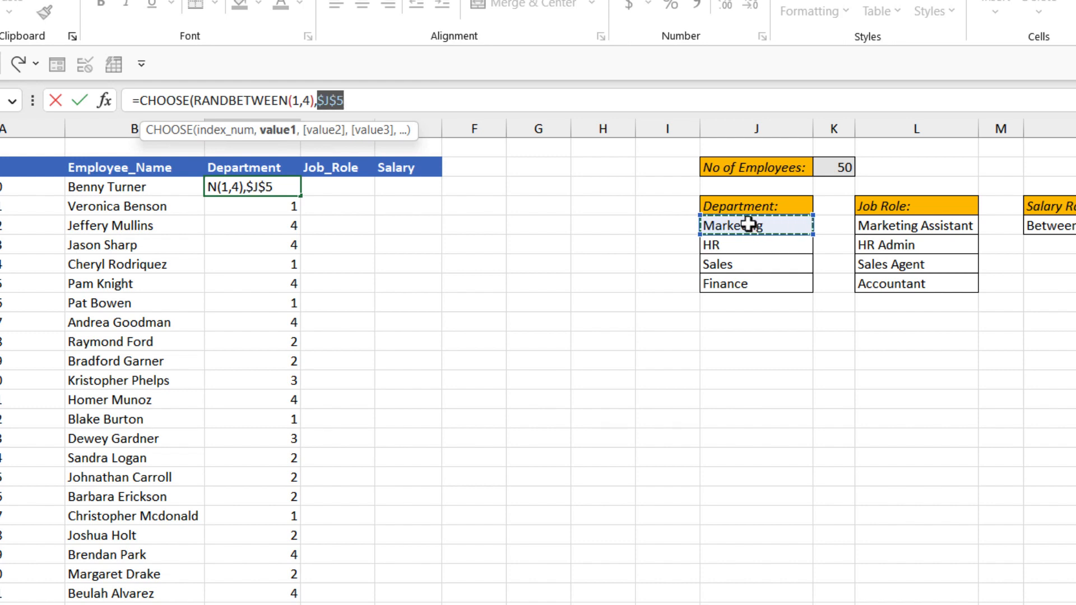
type(",")
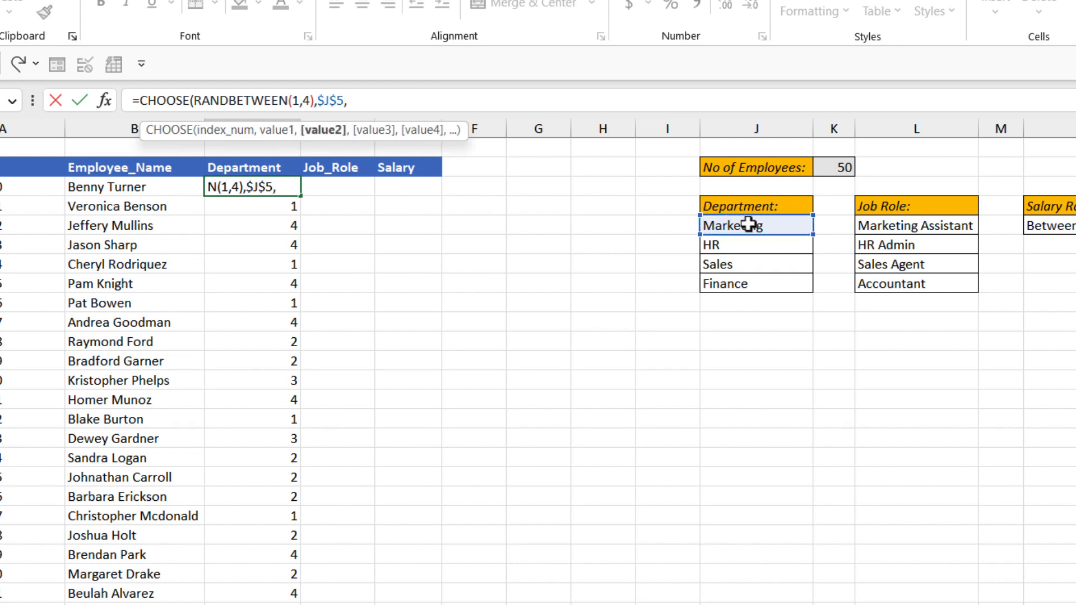
left_click(741, 245)
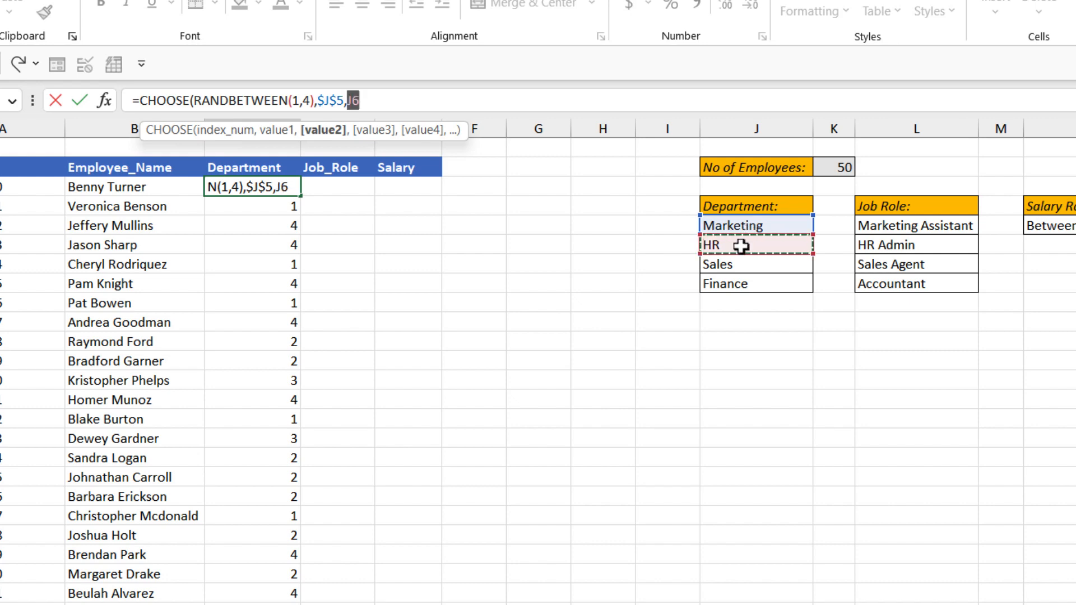
key("F4")
type(",")
Step: Add the Sales and Finance cells as absolute references $J$7 and $J$8, then close and enter the CHOOSE formula
left_click(787, 265)
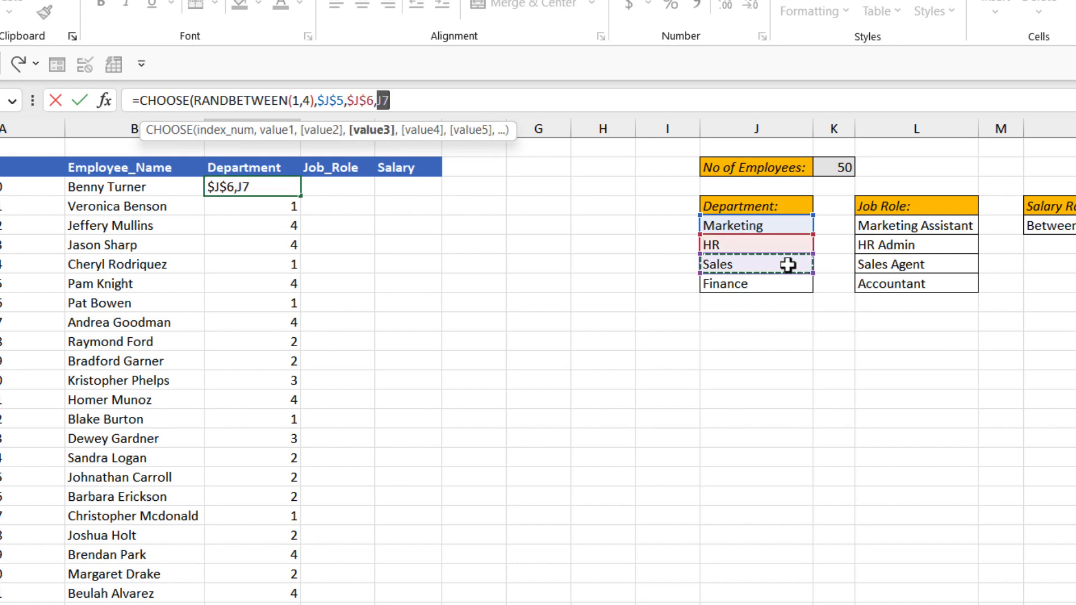
key("F4")
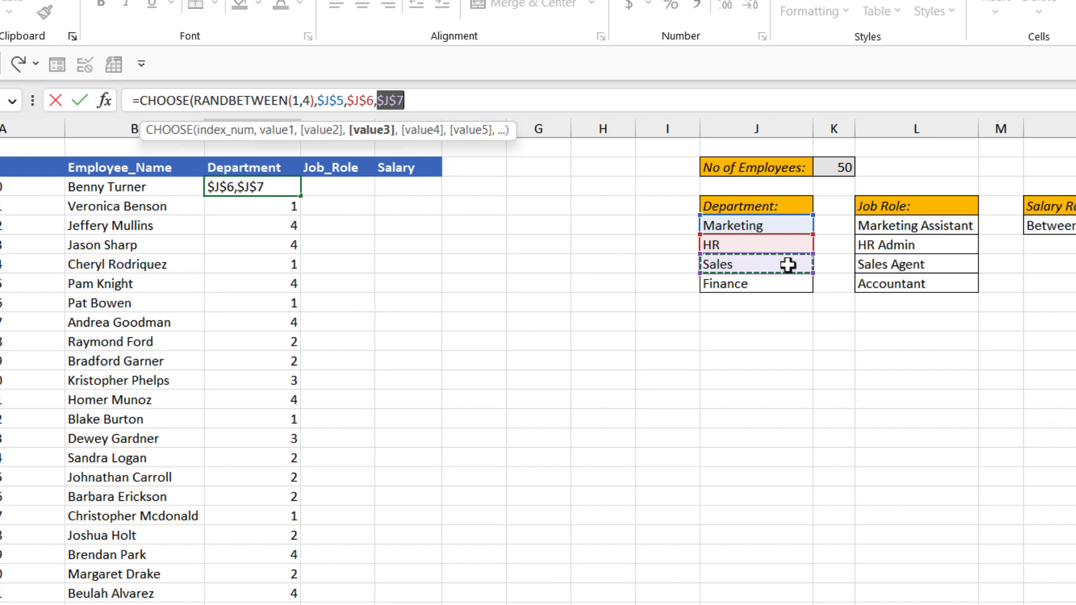
type(",")
left_click(790, 285)
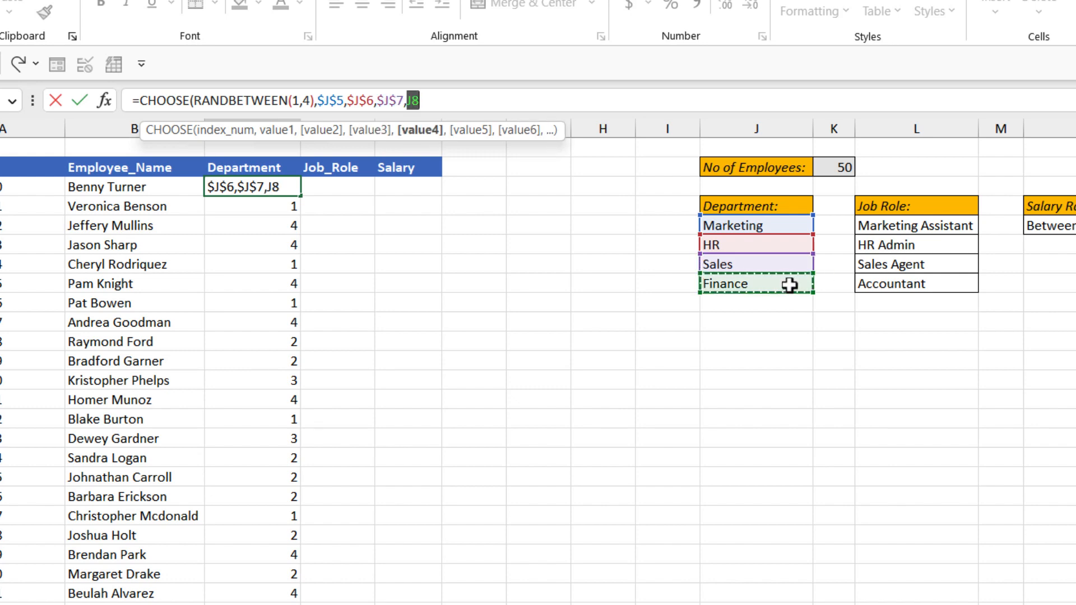
key("F4")
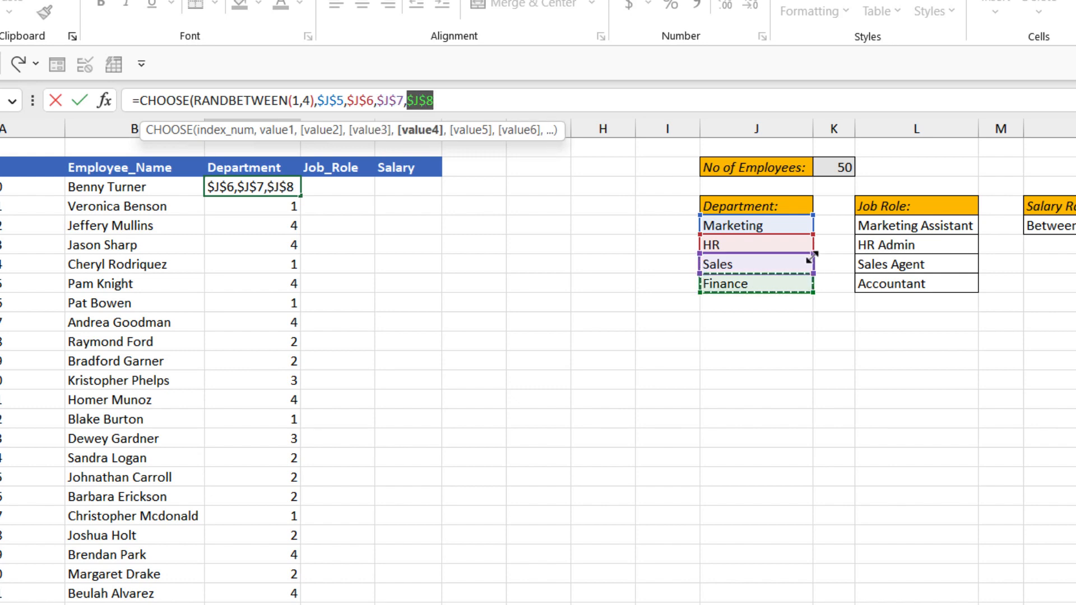
type(")")
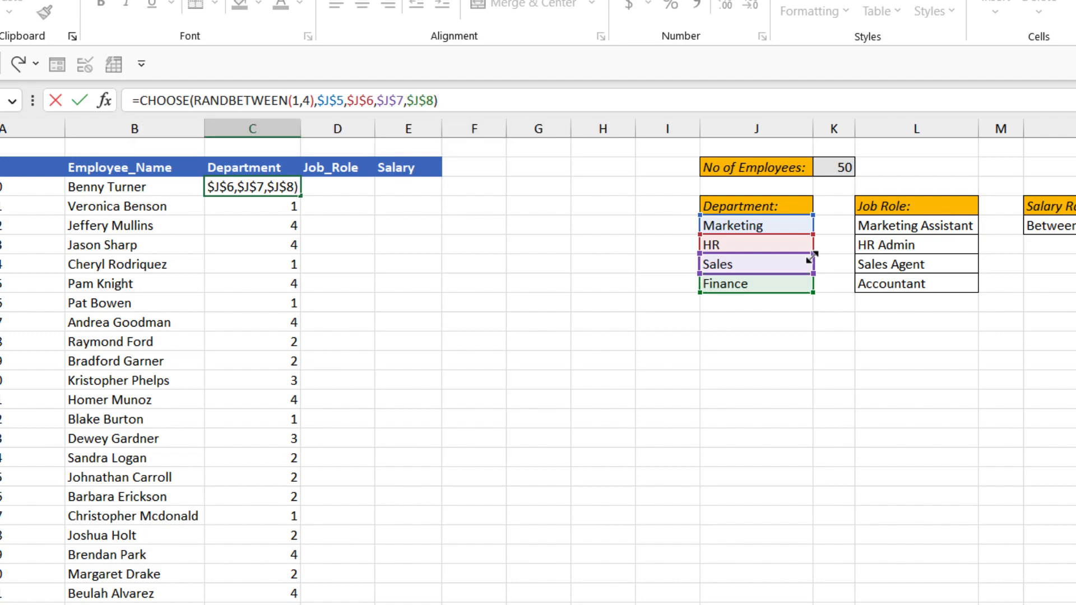
key("Return")
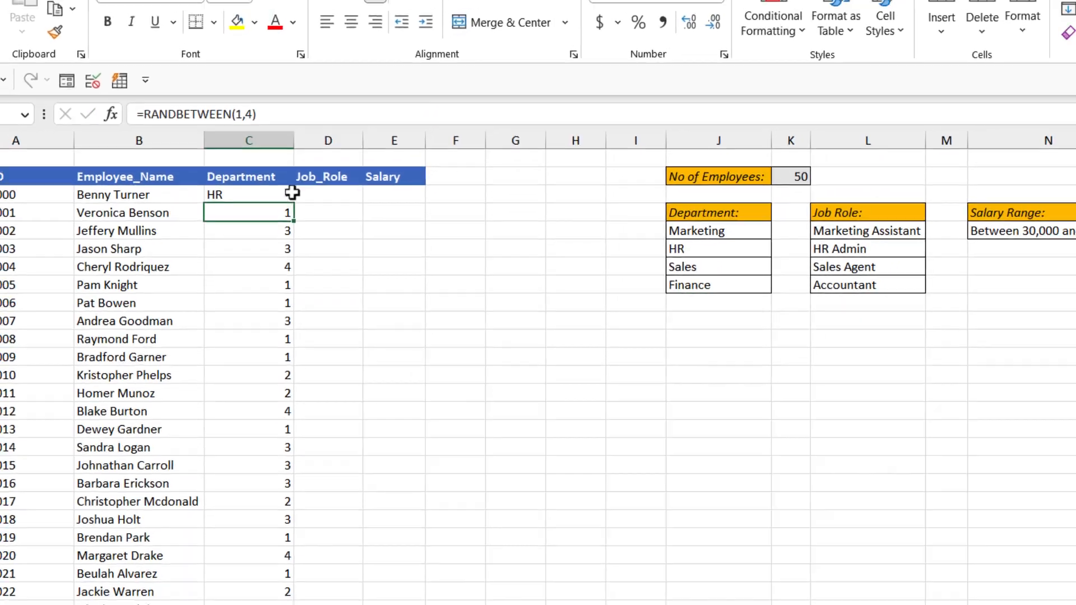
Step: Fill the CHOOSE formula from C3 down the Department column and convert the results to static values in place
left_click(294, 192)
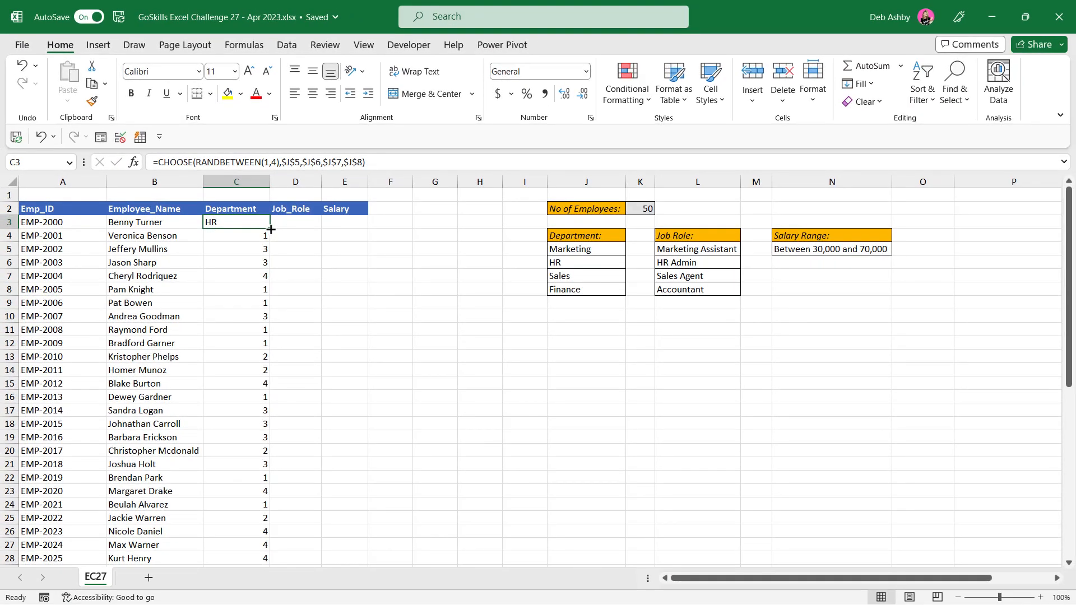
double_click(271, 230)
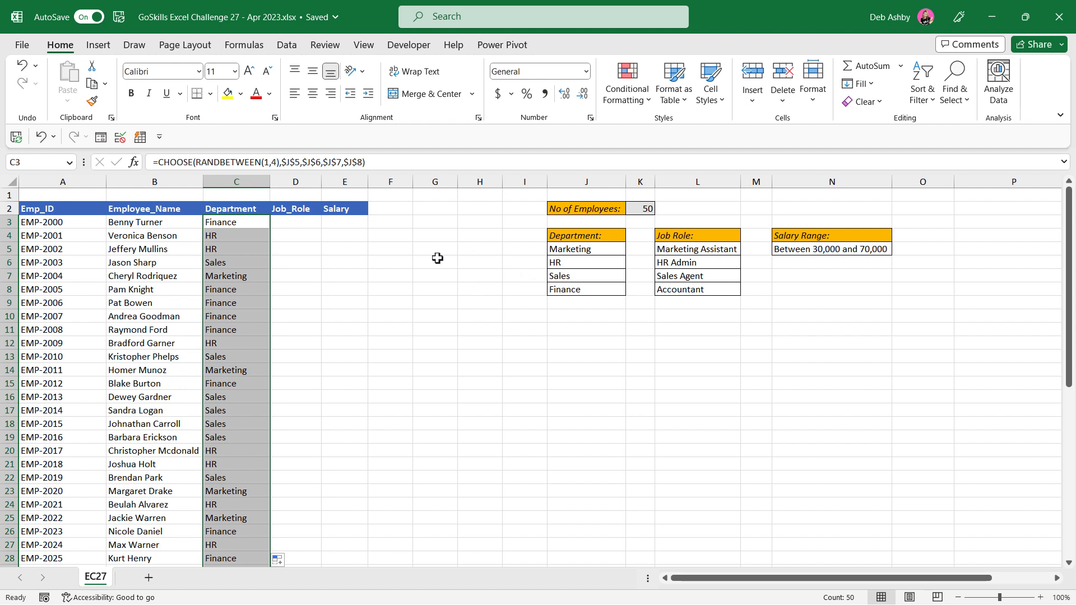
key("ctrl+c")
left_click(68, 101)
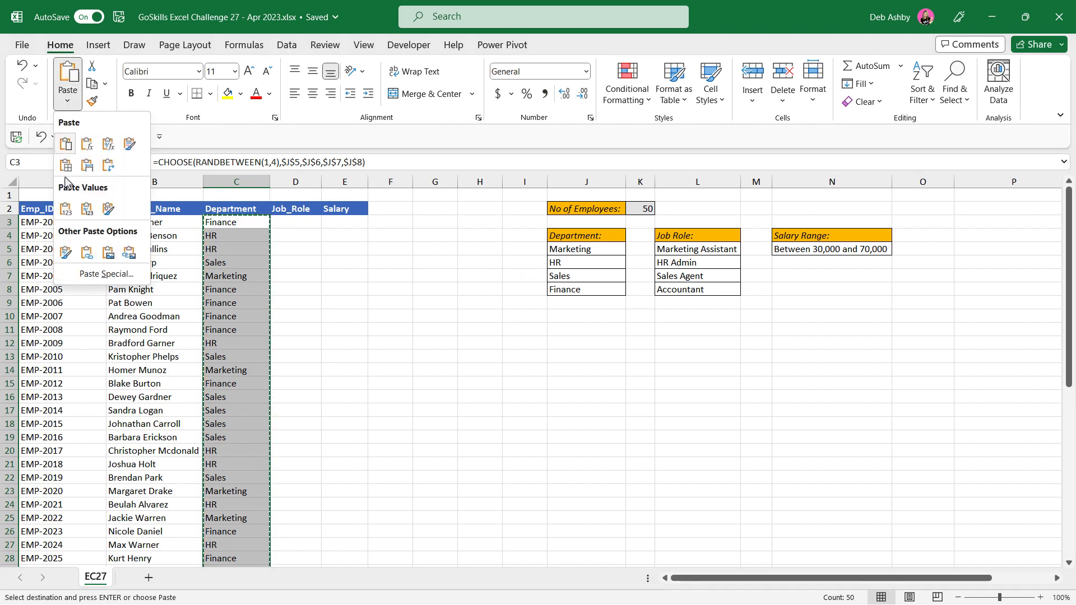
left_click(86, 209)
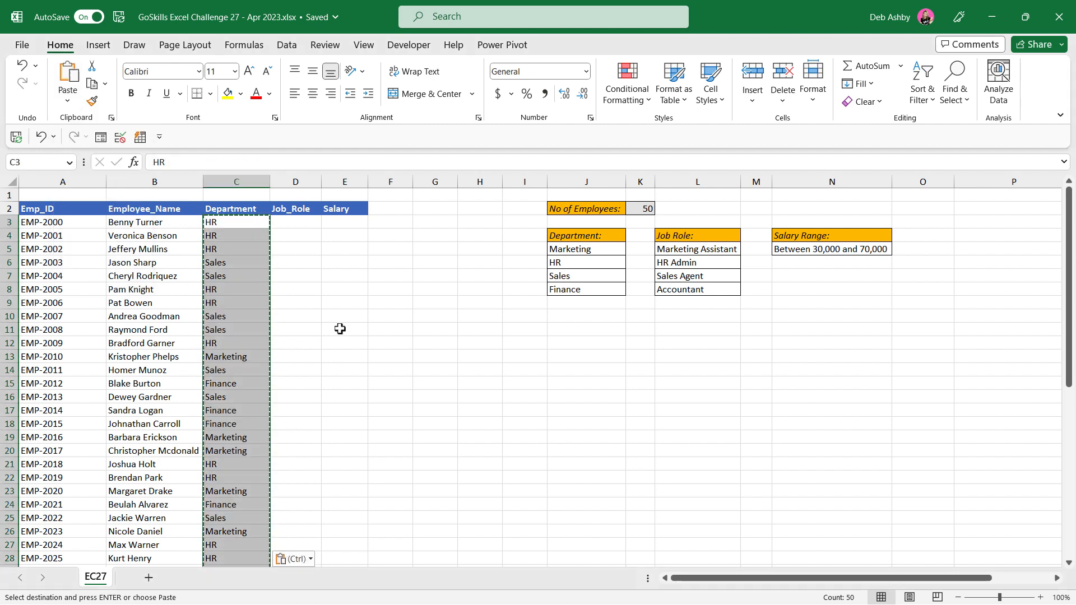
key("Escape")
Step: Check several Department cells for plain values, and compare the departments with the matching job roles in the Job Role list
key("Right")
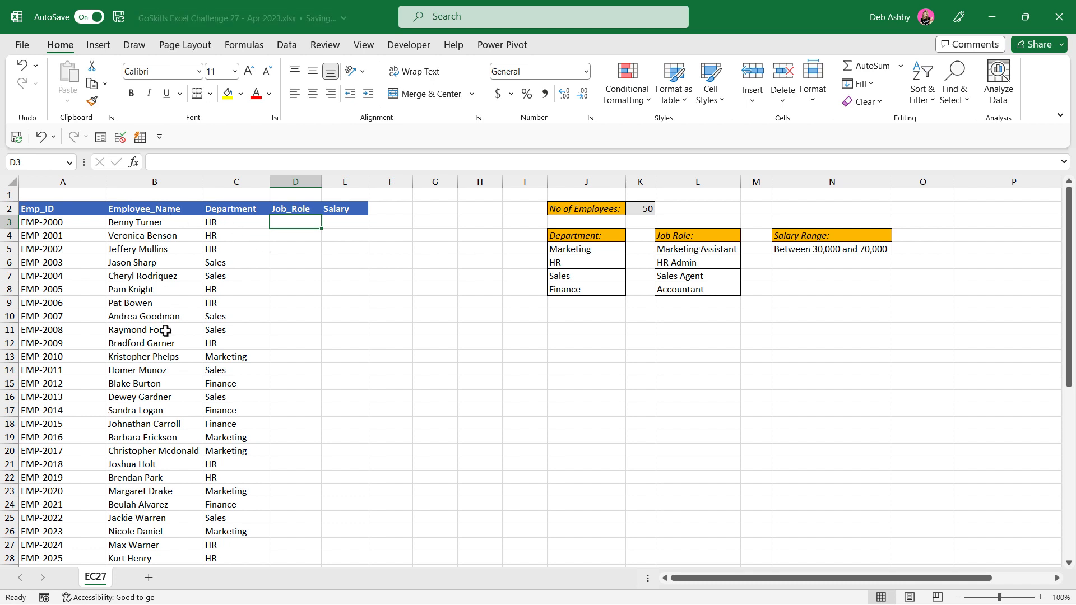
key("Left")
key("Down")
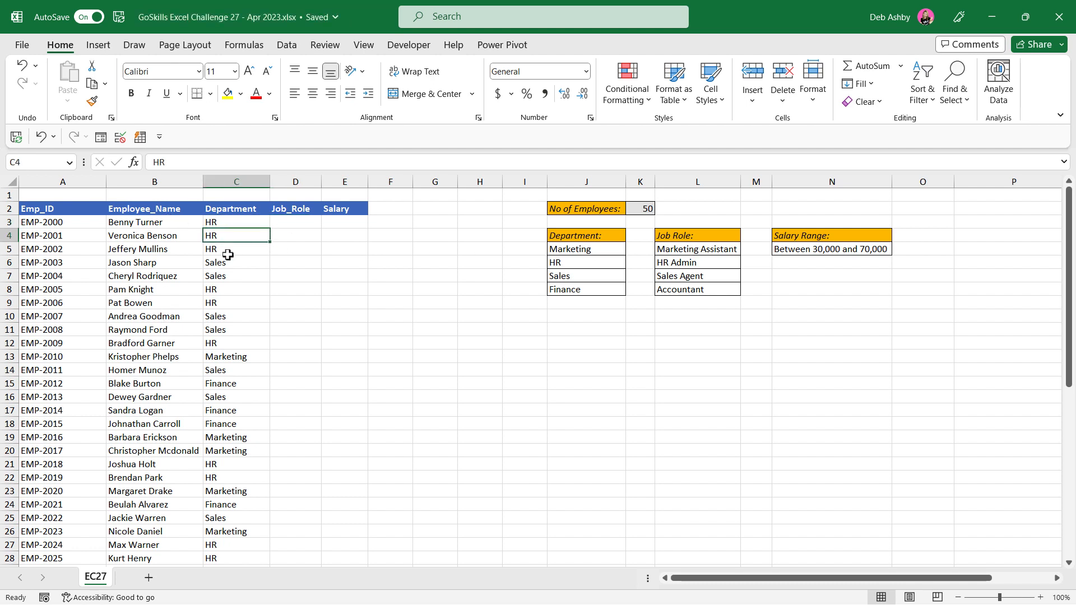
key("Down")
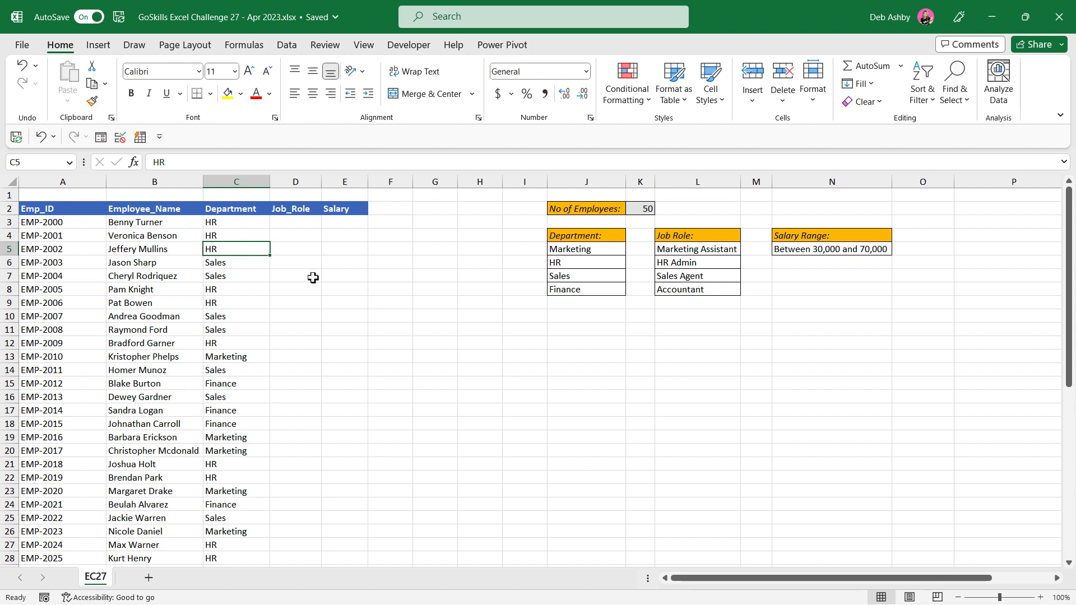
left_click(224, 222)
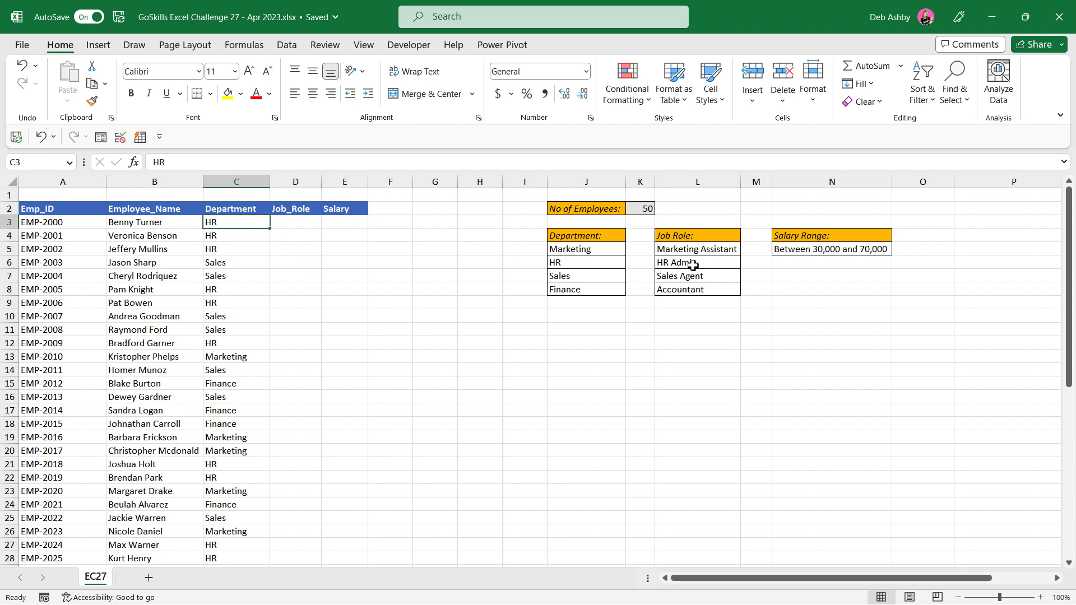
left_click(712, 264)
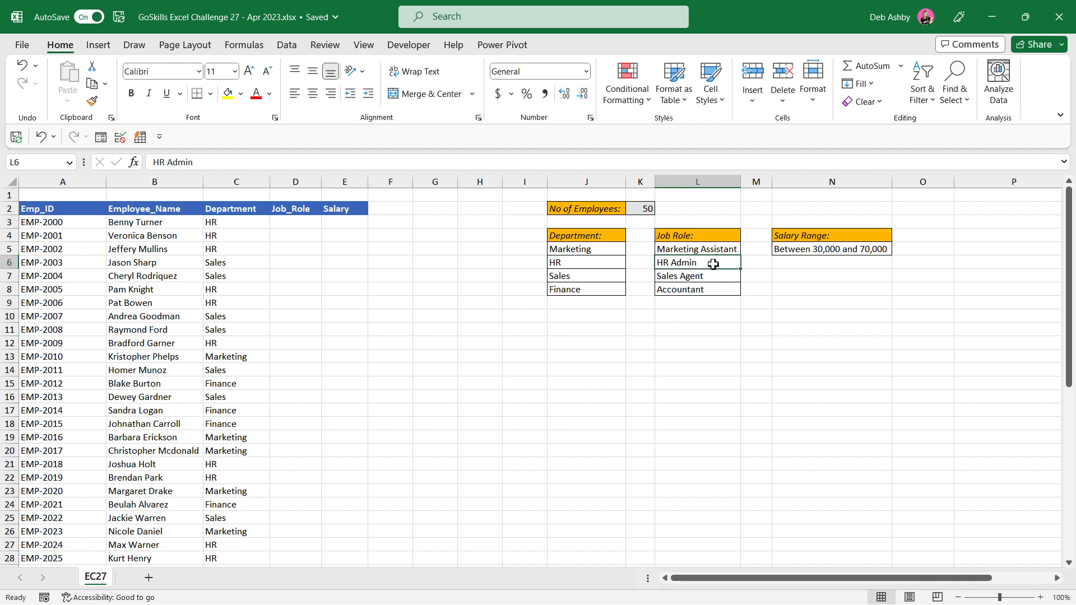
left_click(710, 278)
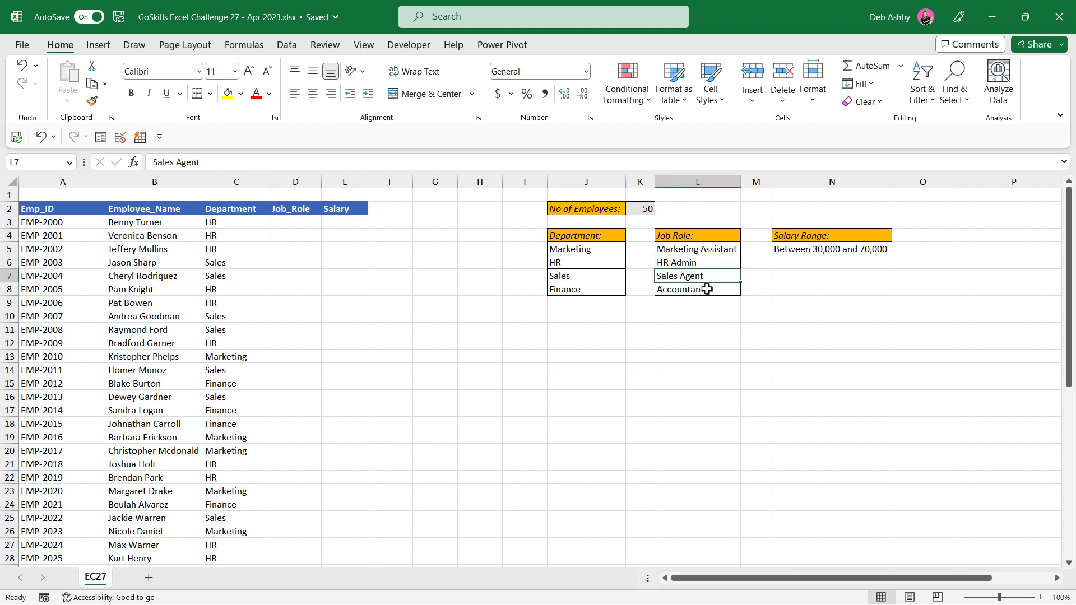
left_click(706, 289)
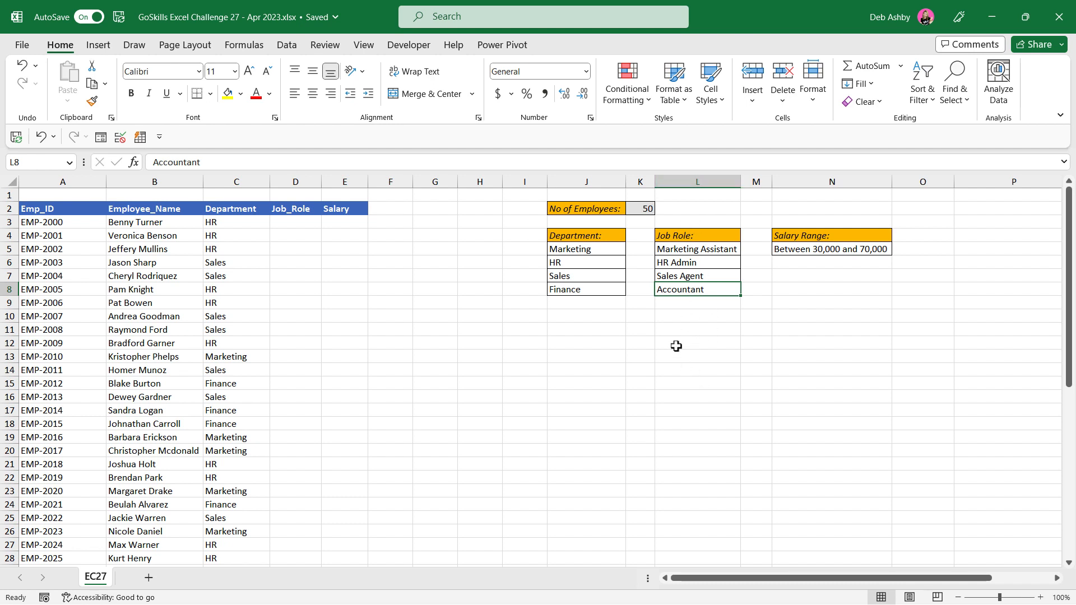
Step: Start an IF formula in D3 that tests whether C3 equals the HR department cell, using the absolute reference $J$6
left_click(297, 224)
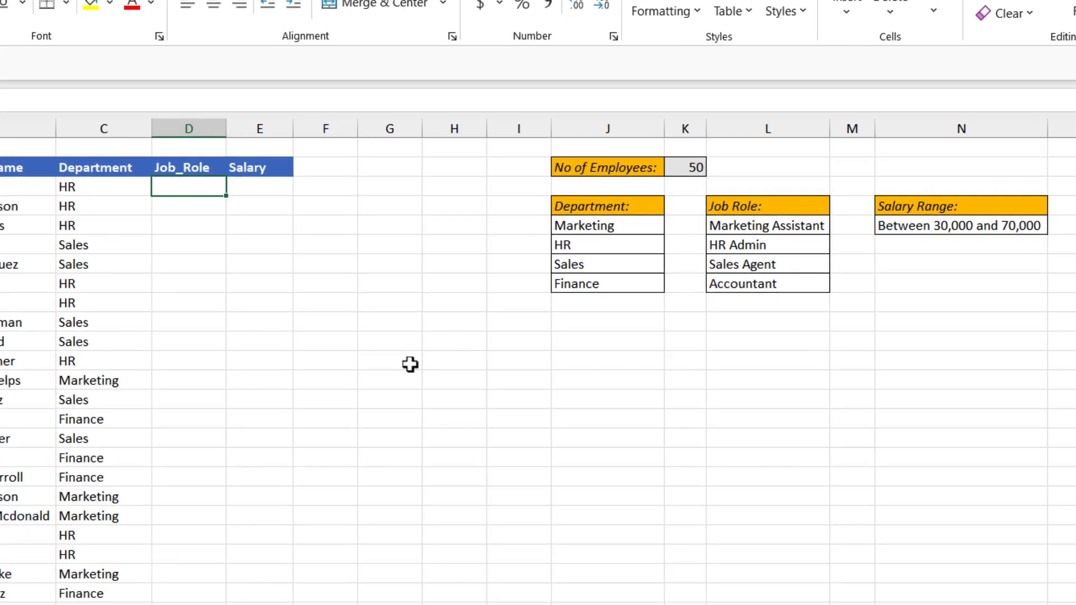
type("=IF(")
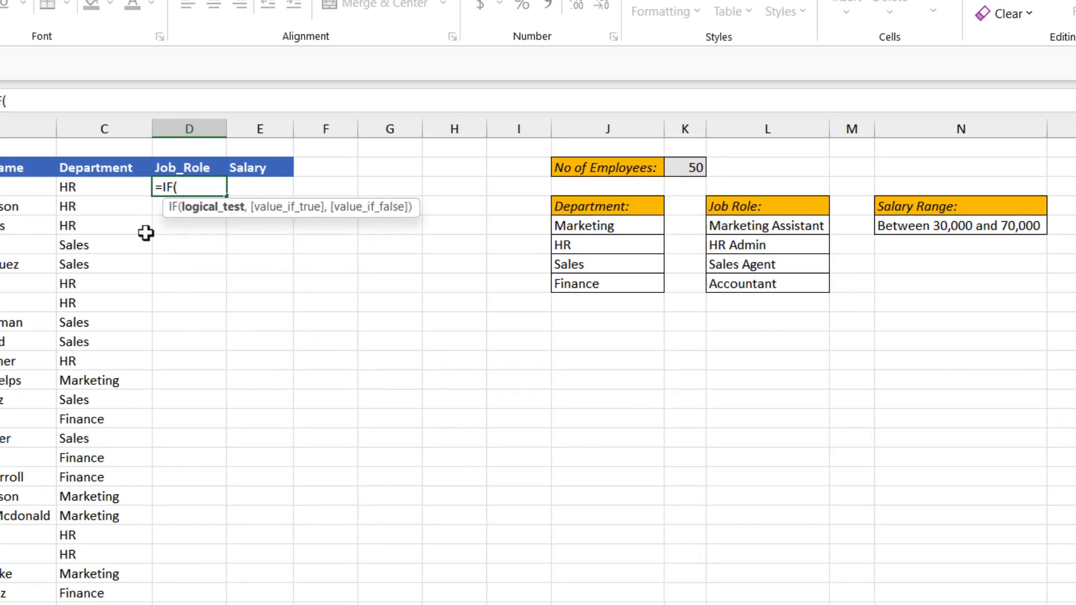
left_click(91, 189)
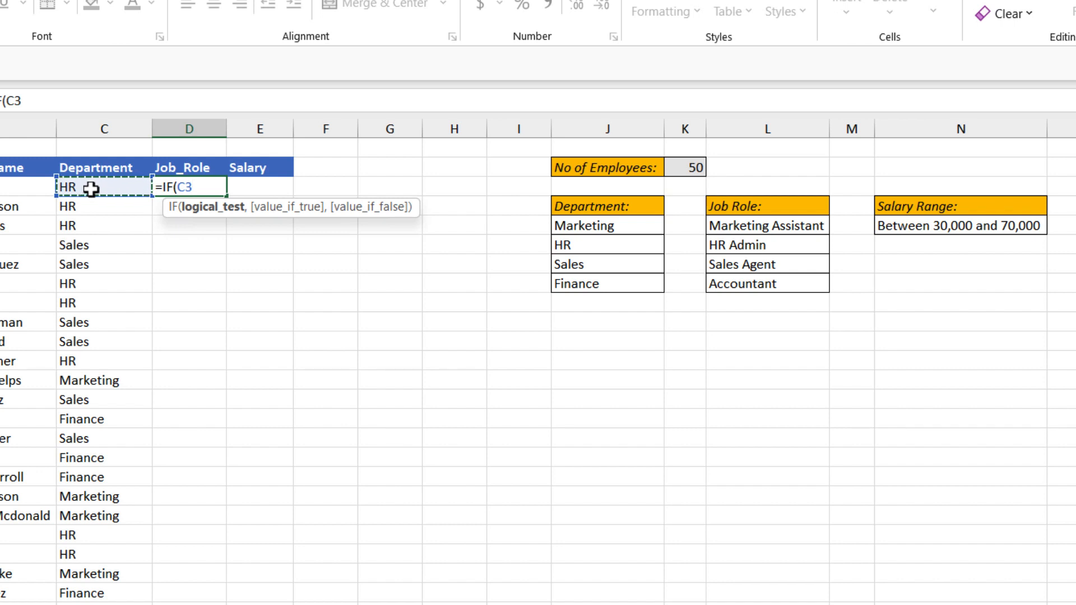
type("=")
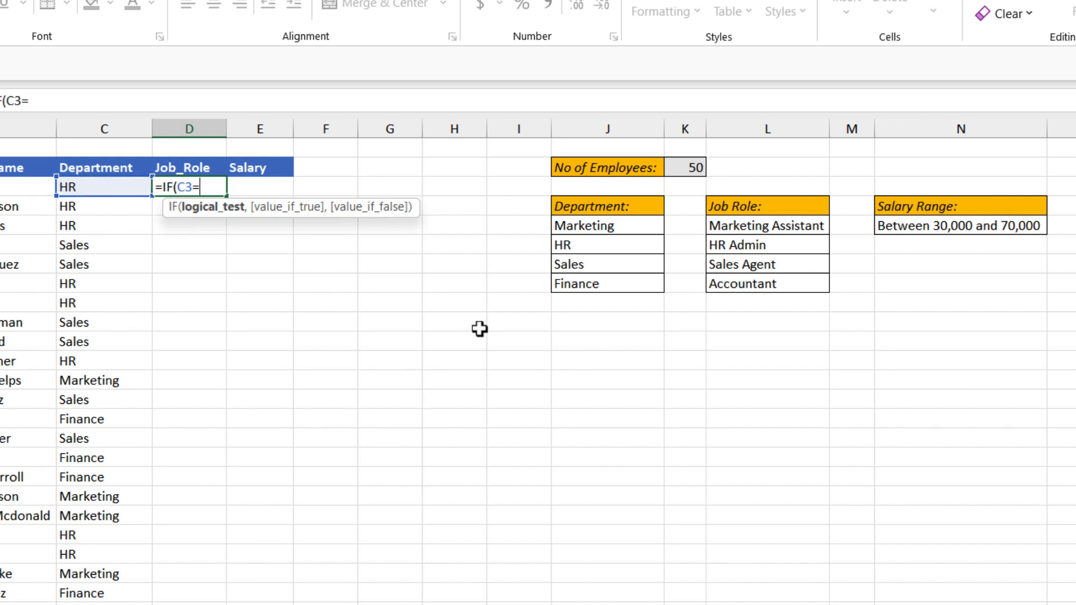
left_click(587, 248)
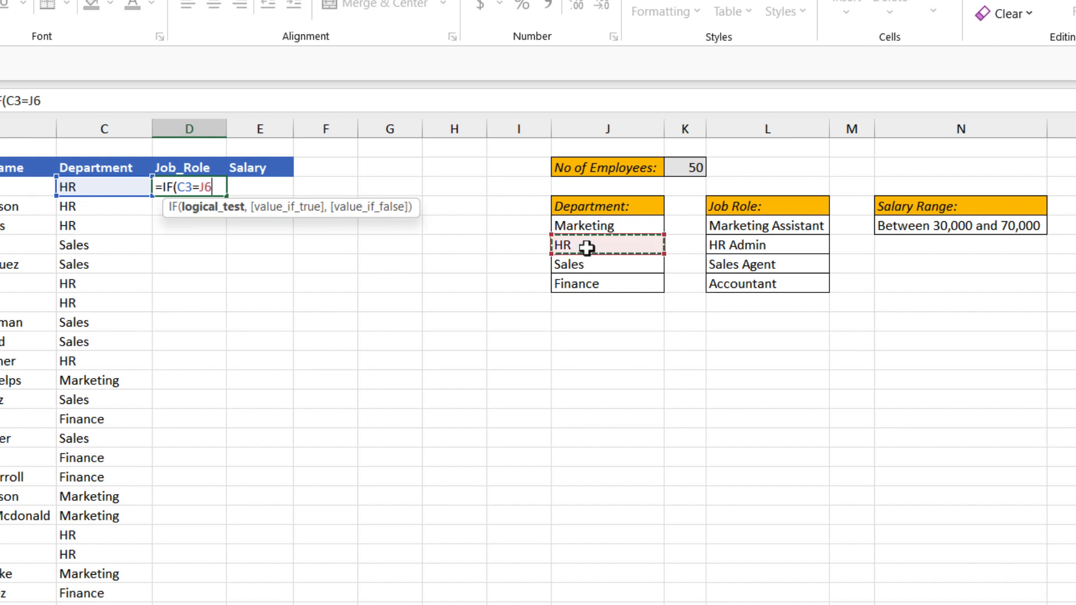
key("F4")
type(",")
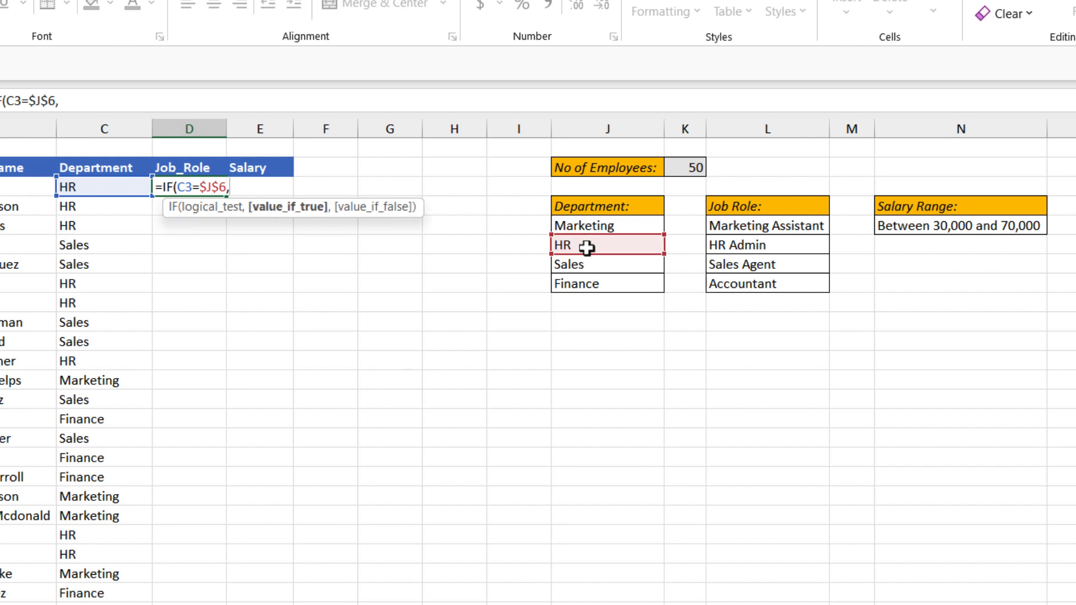
Step: Set the IF formula's true result to the HR Admin cell as the absolute reference $L$6
left_click(812, 247)
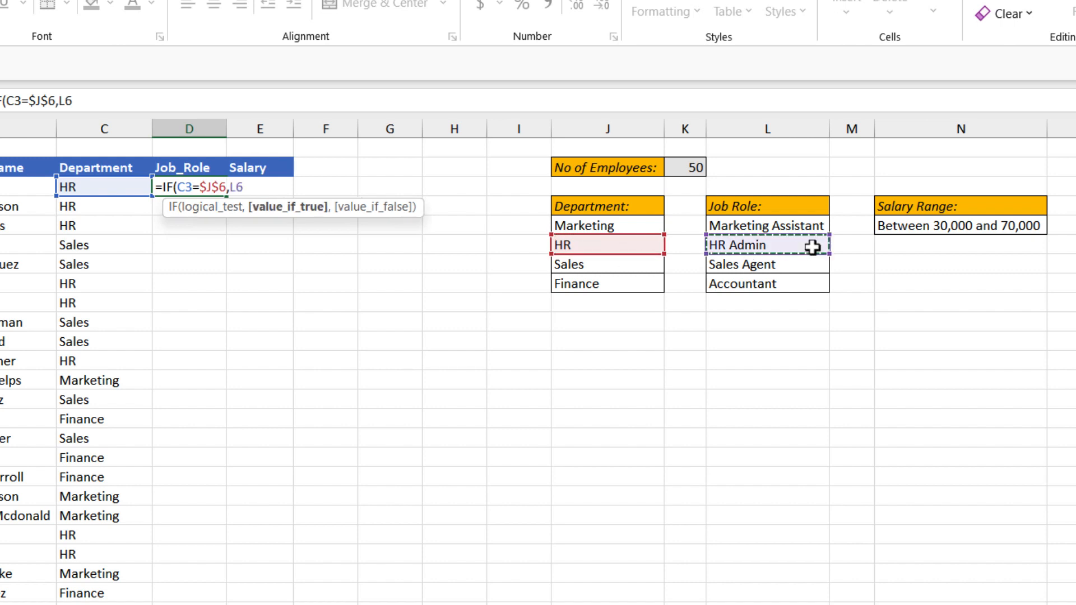
key("F4")
type(",")
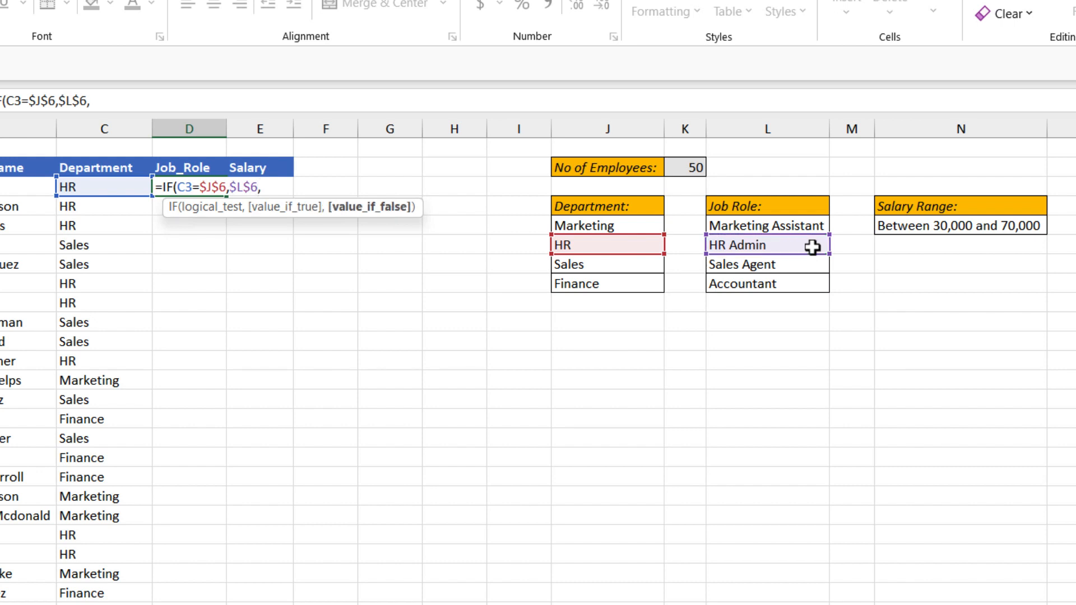
type("IF")
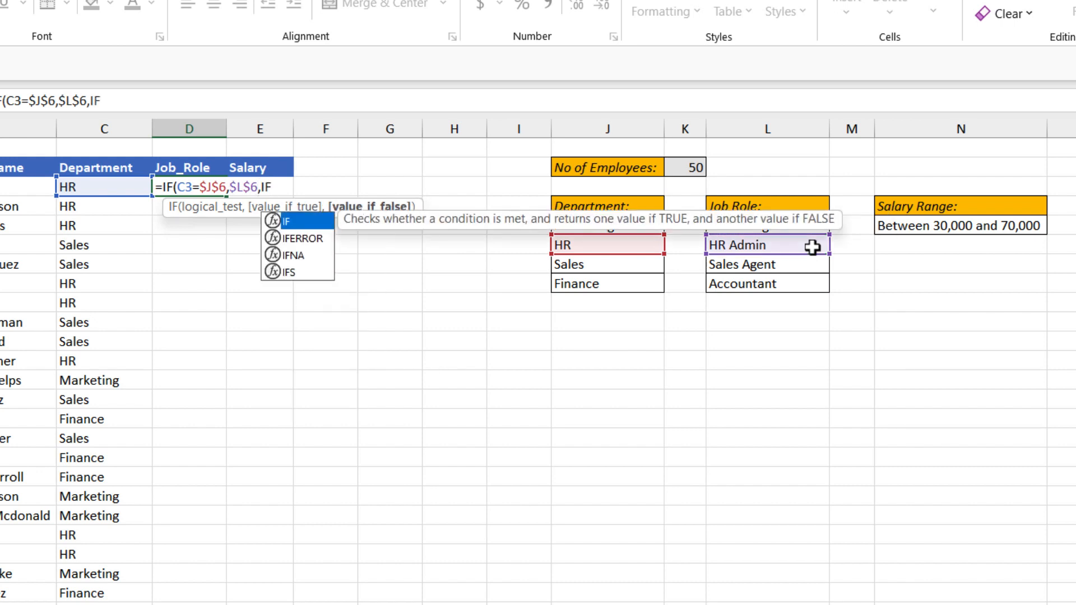
type("(")
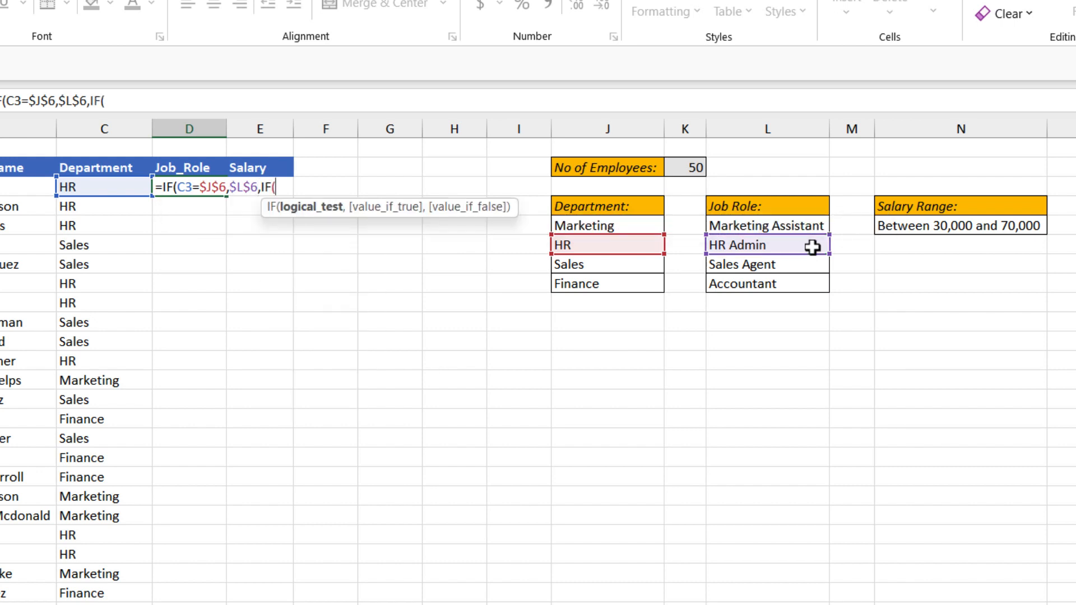
Step: Nest a second IF that tests C3 against the Marketing cell $J$5 and returns the Marketing Assistant cell $L$5, using absolute references
left_click(116, 186)
type("=")
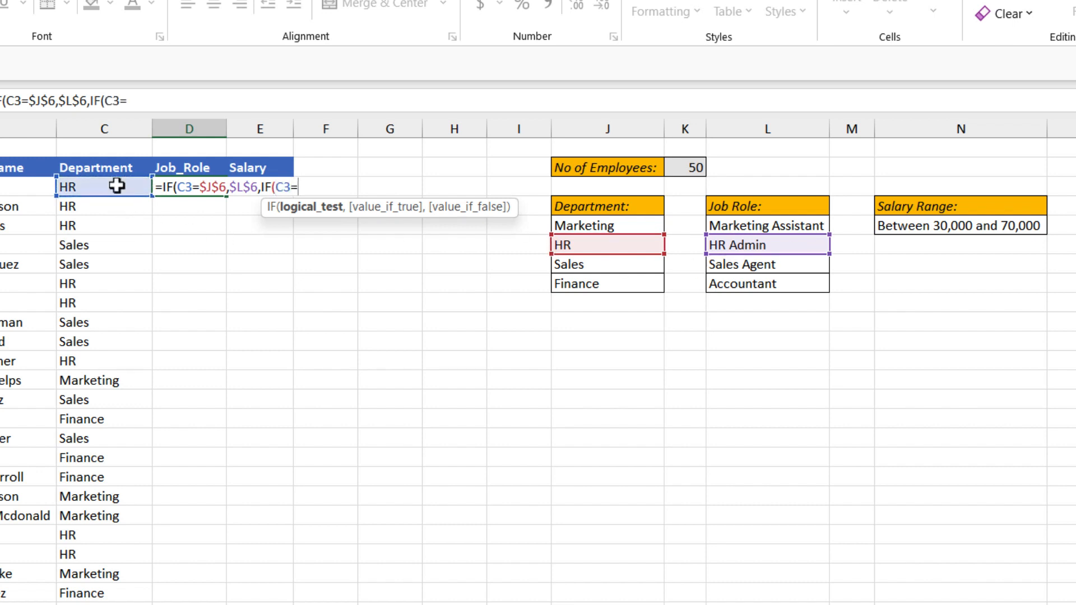
left_click(595, 226)
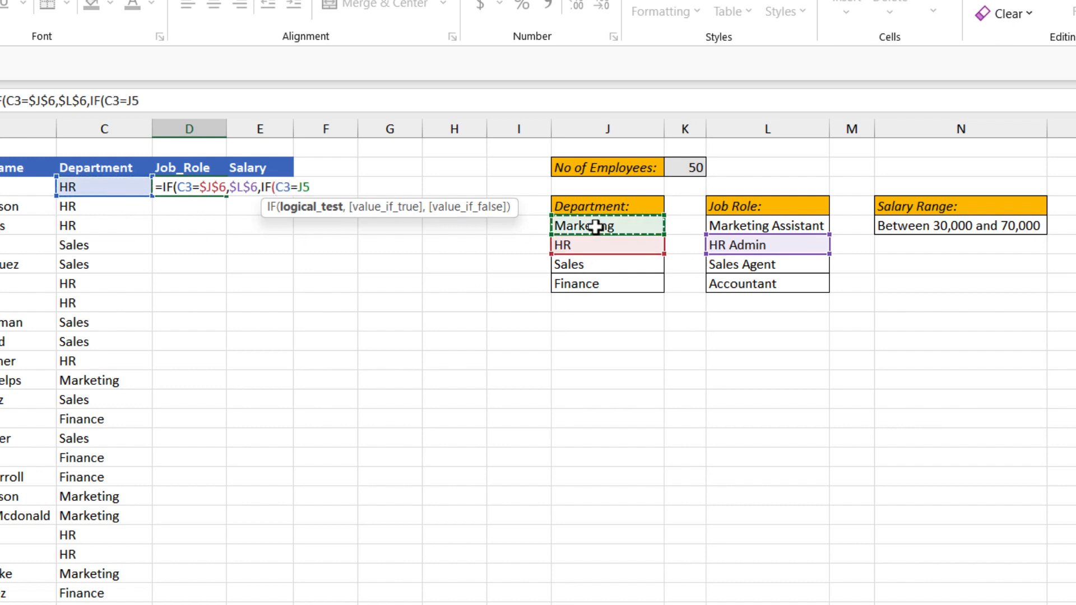
key("F4")
type(",")
left_click(783, 226)
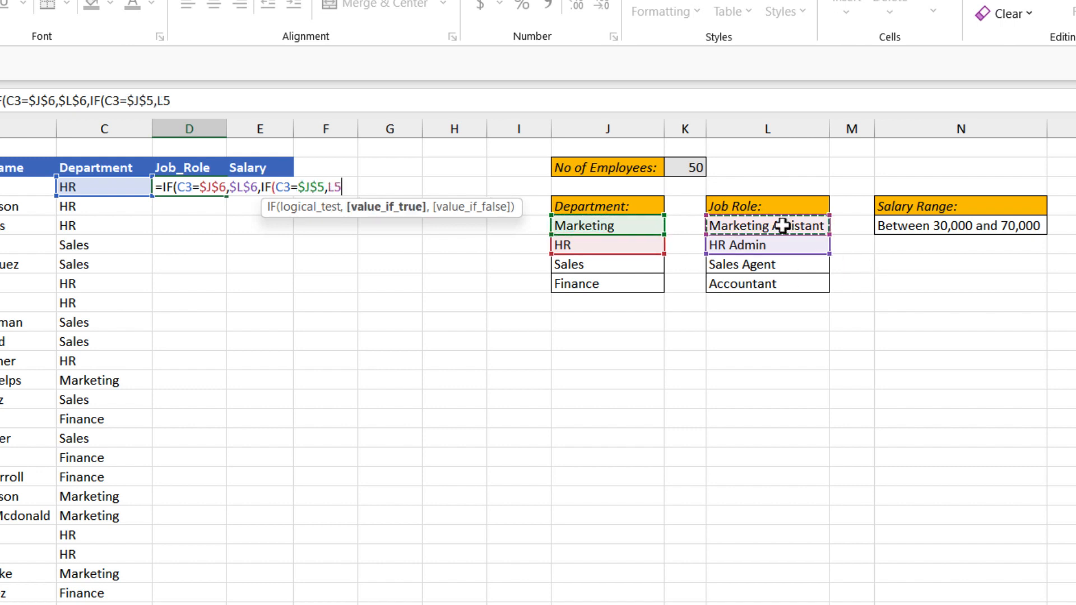
key("F4")
Step: Nest a third IF that tests C3 against the Sales cell $J$7 and returns the Sales Agent cell $L$7, using absolute references
type(",IF(")
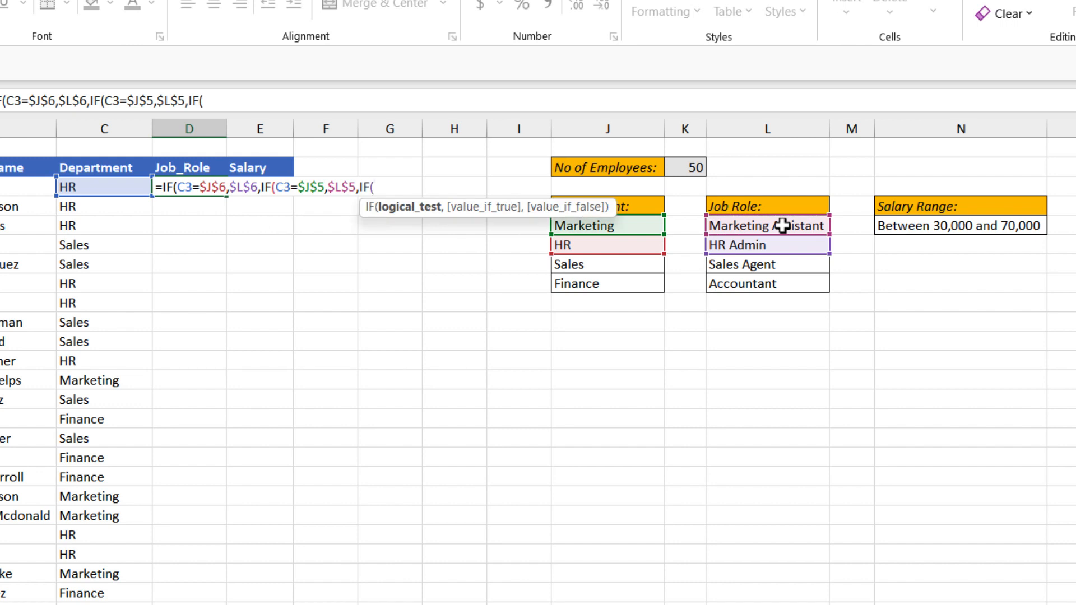
left_click(123, 188)
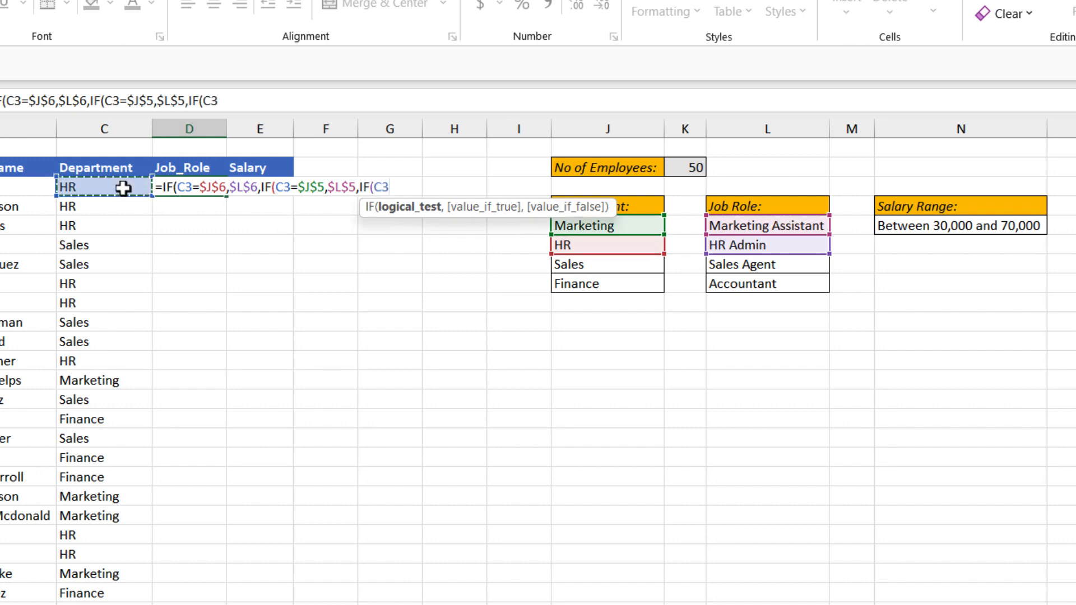
type("=")
left_click(598, 265)
key("F4")
type(",")
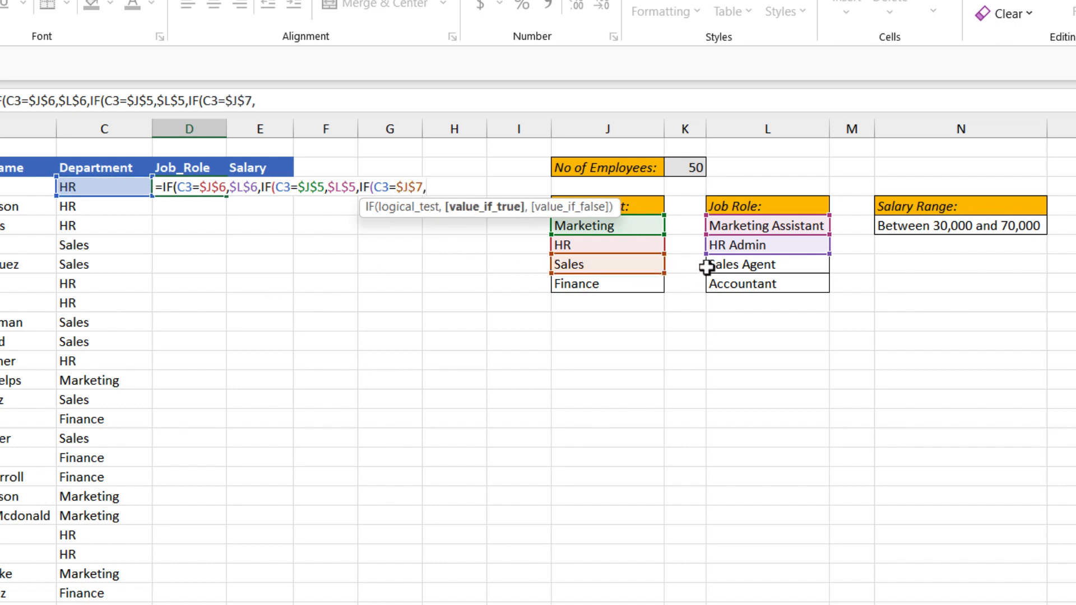
left_click(743, 264)
key("F4")
Step: Nest a fourth IF that tests C3 against the Finance cell $J$8 and returns the Accountant cell $L$8, using absolute references
type(",IF(")
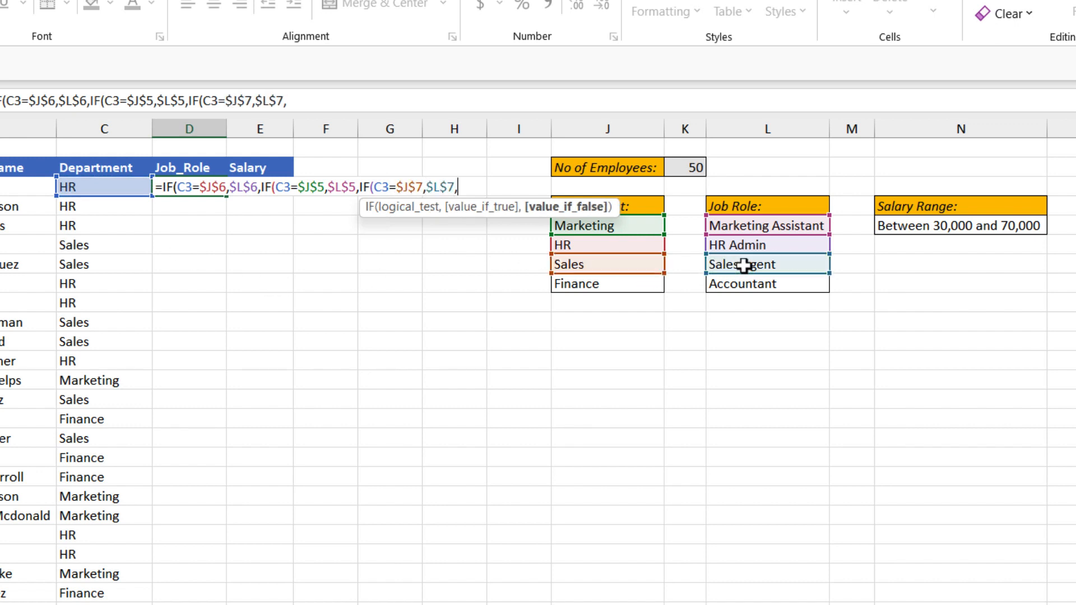
left_click(109, 187)
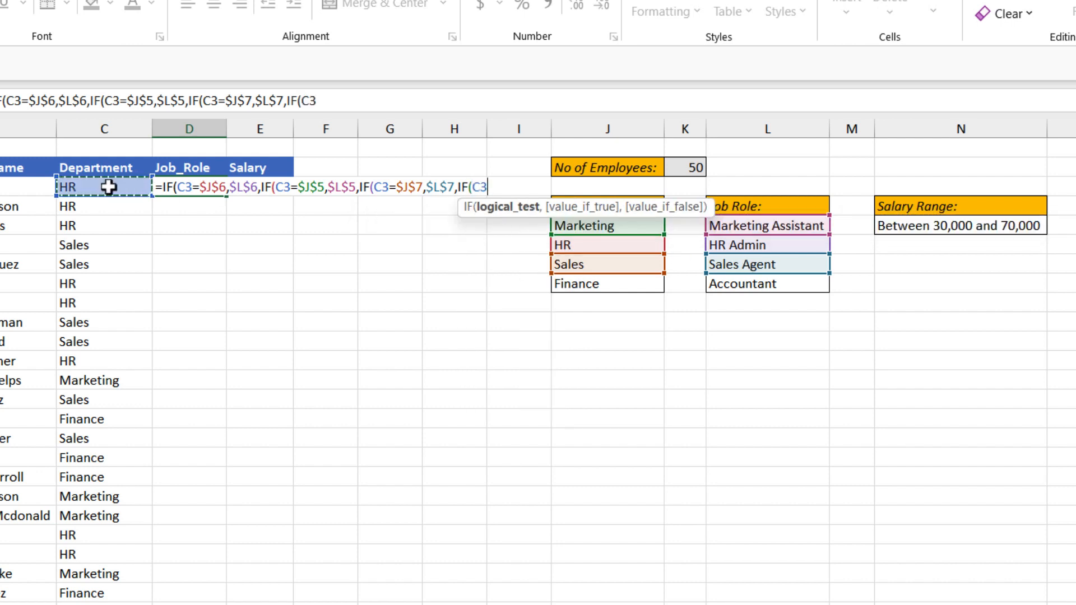
type("=")
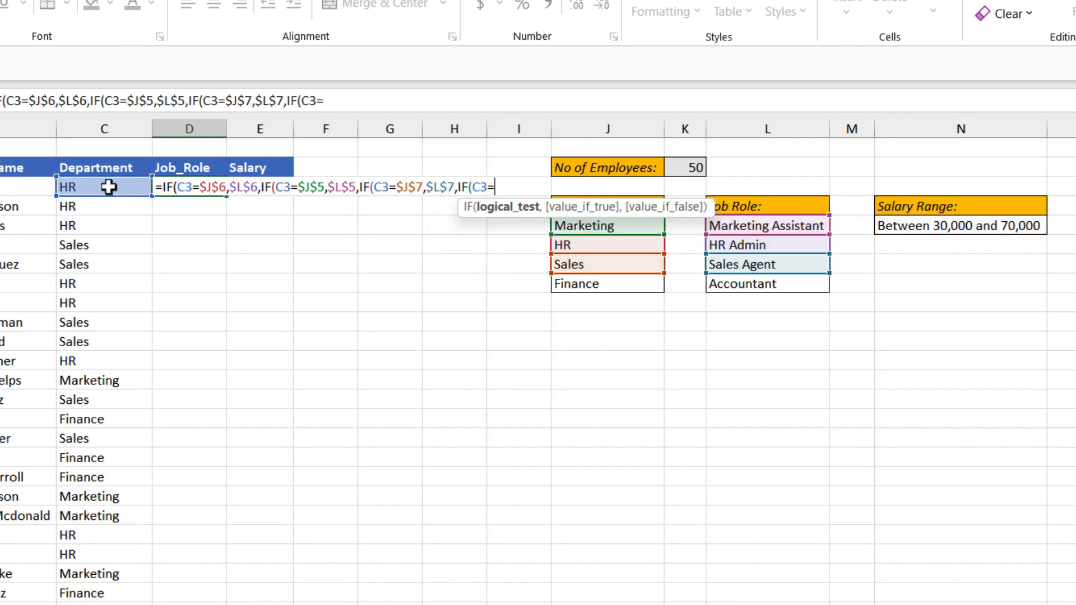
left_click(586, 288)
key("F4")
type(",")
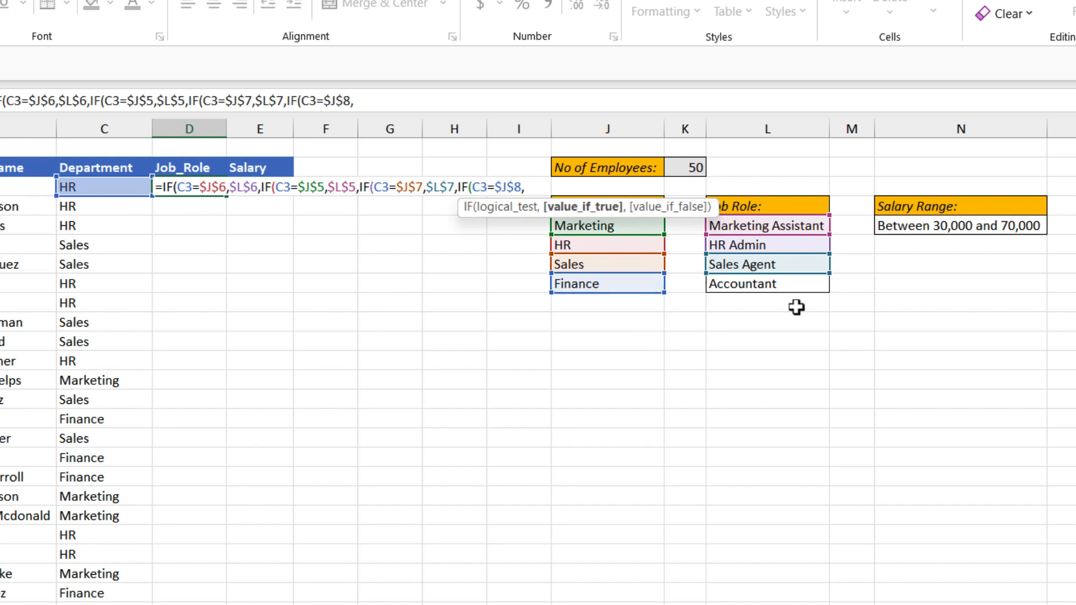
left_click(800, 290)
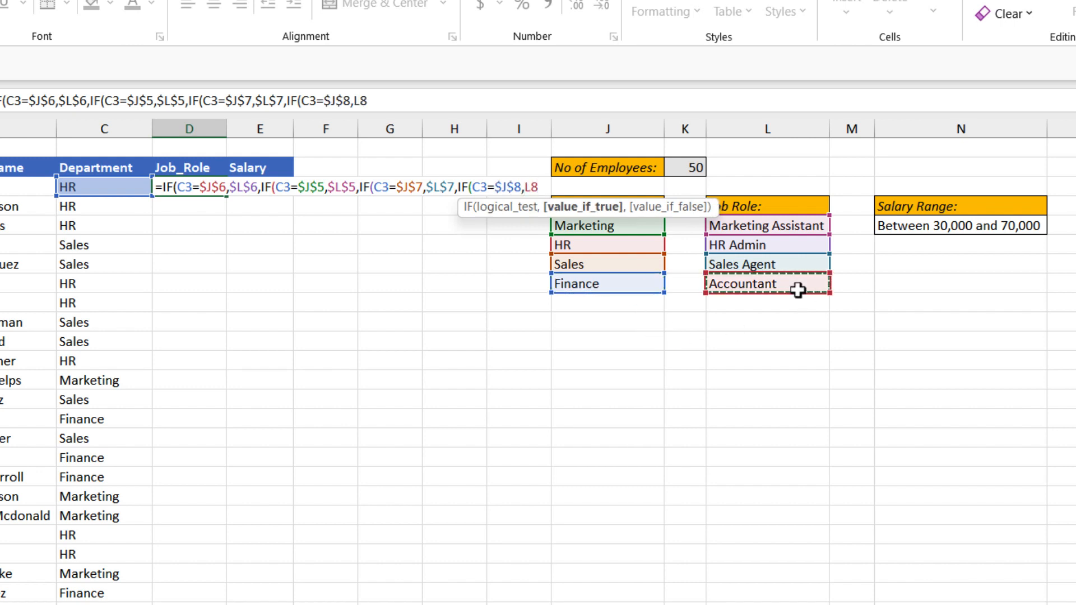
key("F4")
Step: Add an empty string "" as the final false result, close all four IF functions and enter the formula in D3
type(",")
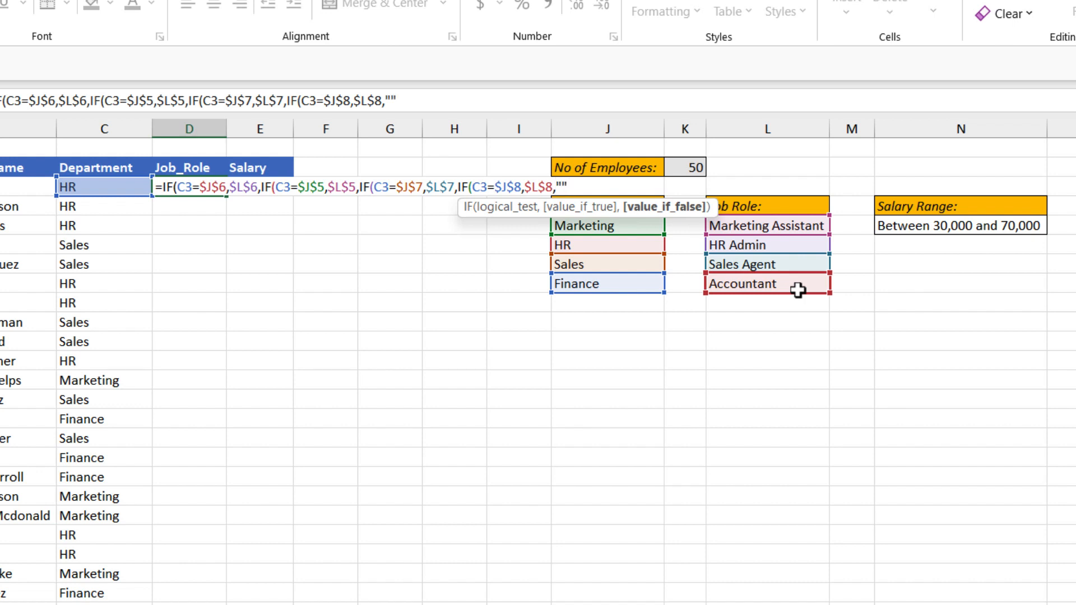
type("\"\"))")
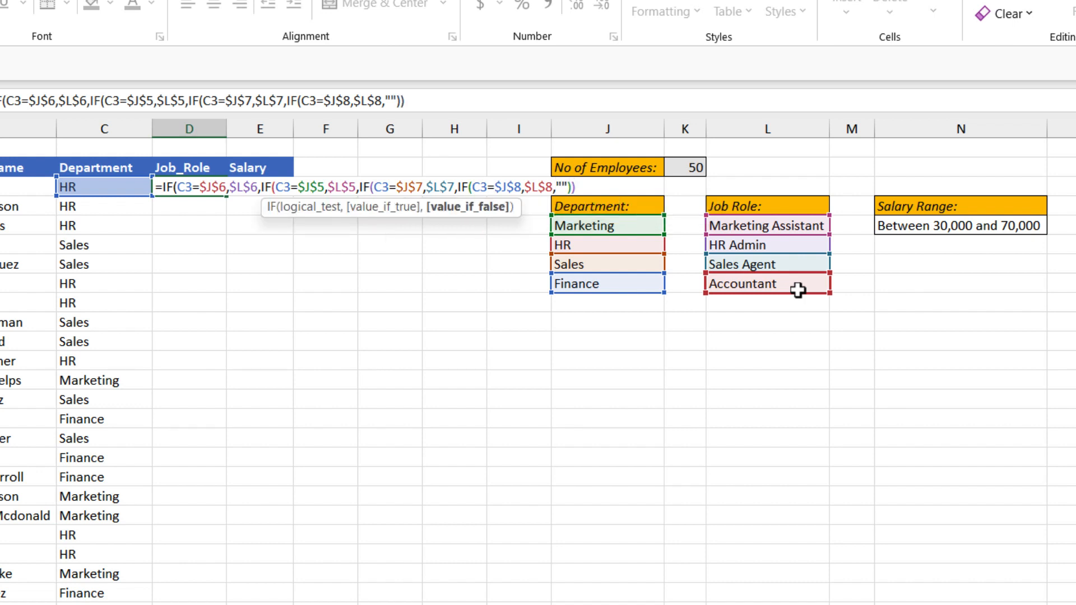
type("))")
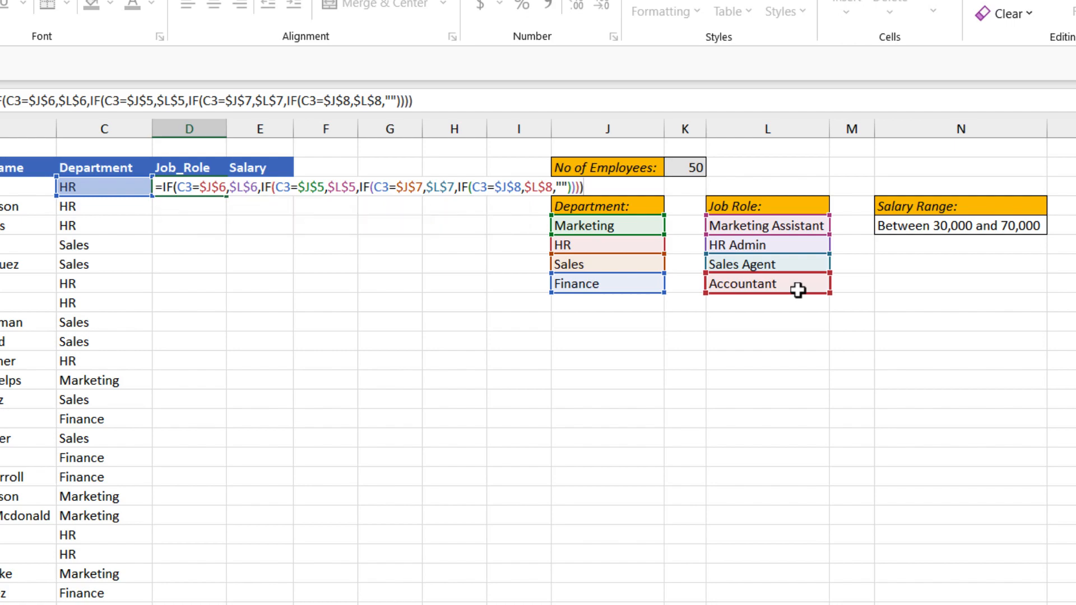
key("Return")
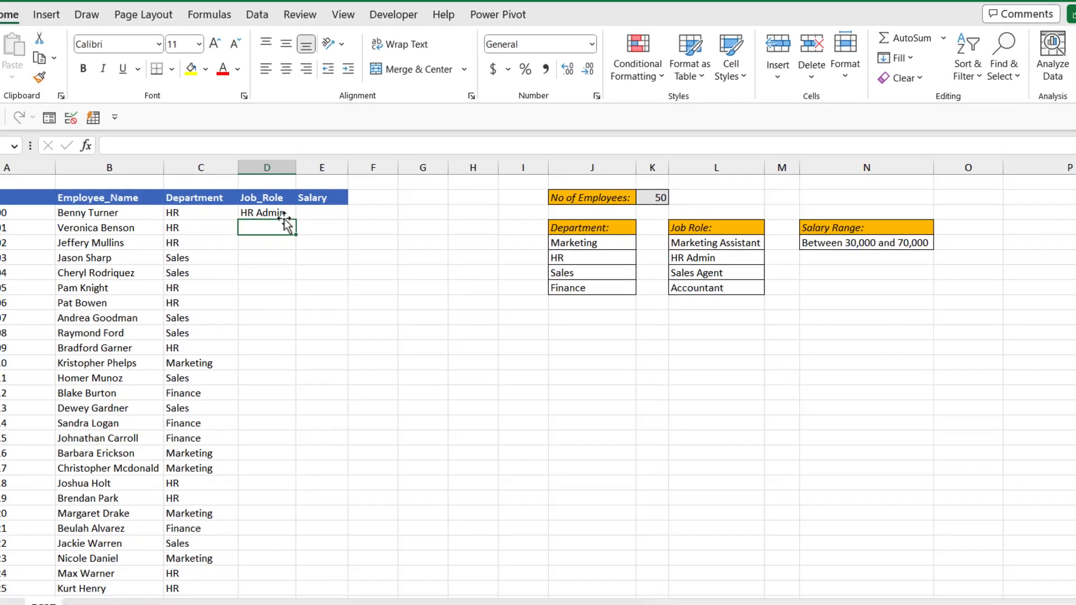
Step: Fill the nested IF formula from D3 down the Job_Role column and autofit the column's width
left_click(192, 190)
double_click(322, 230)
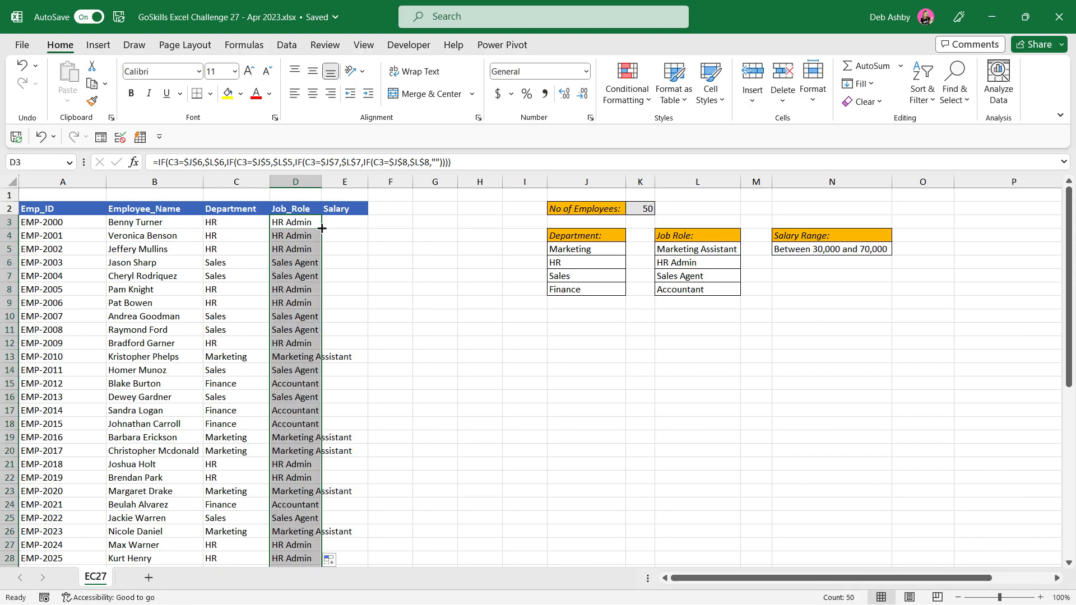
double_click(322, 182)
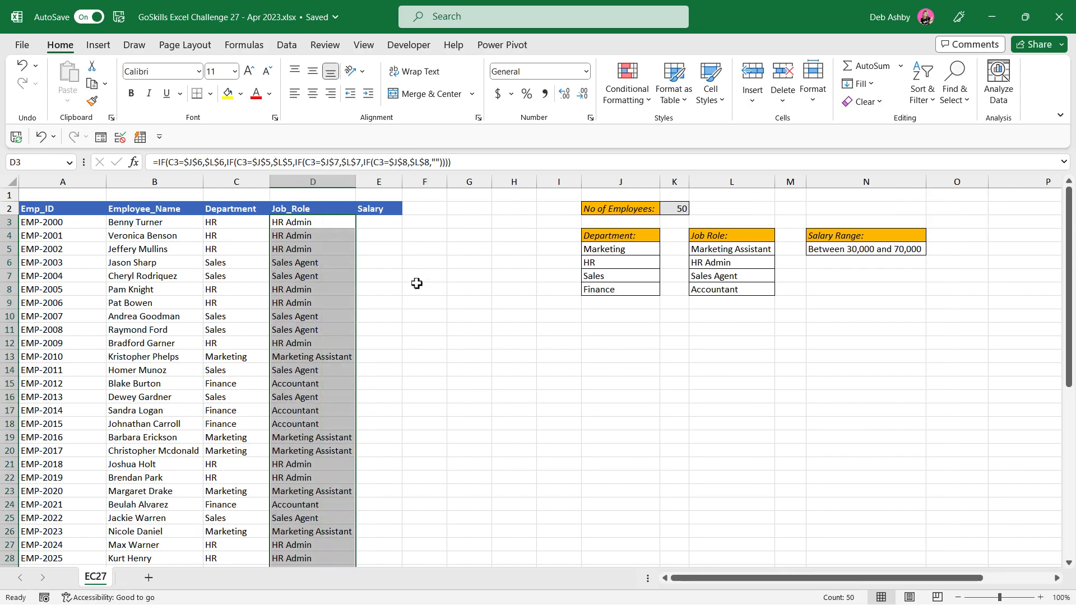
Step: Compare the HR, Sales, Marketing and Finance entries in the Department column with their job roles in the adjacent column
left_click(323, 263)
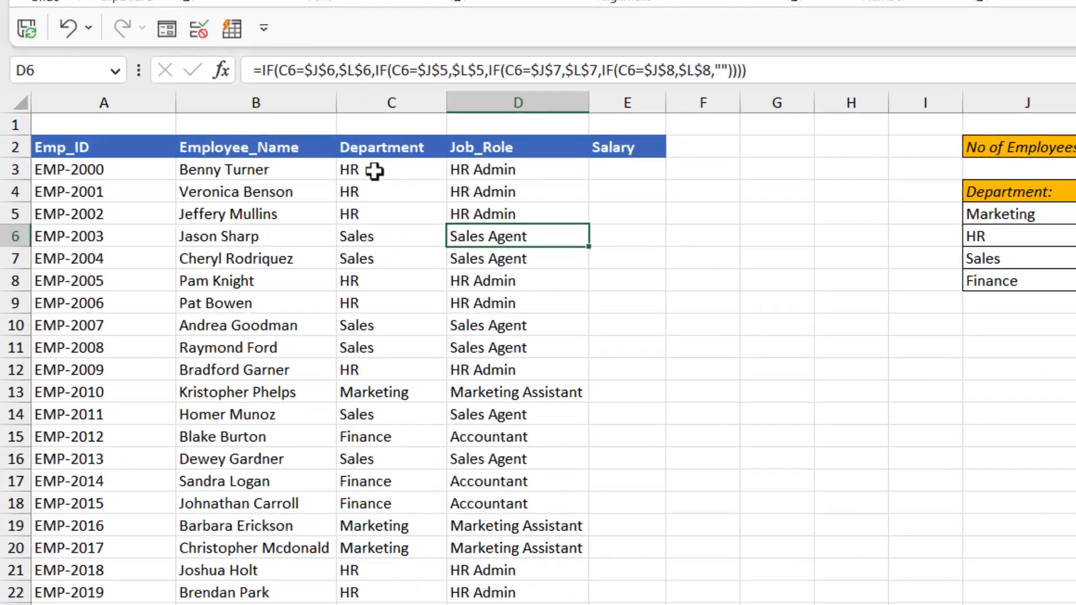
left_click_drag(225, 223, 295, 248)
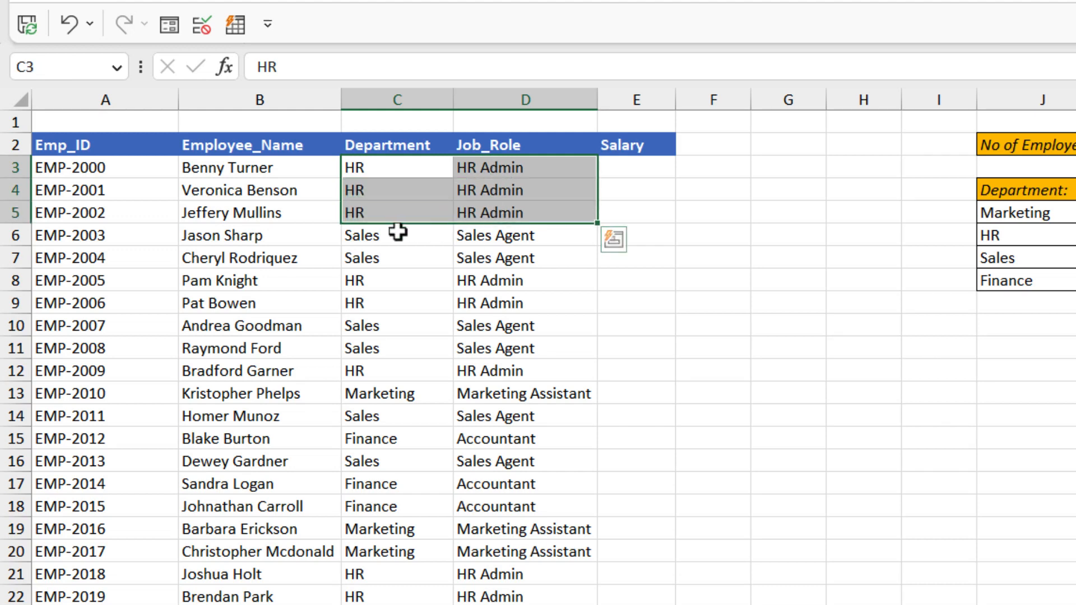
left_click_drag(398, 233, 500, 259)
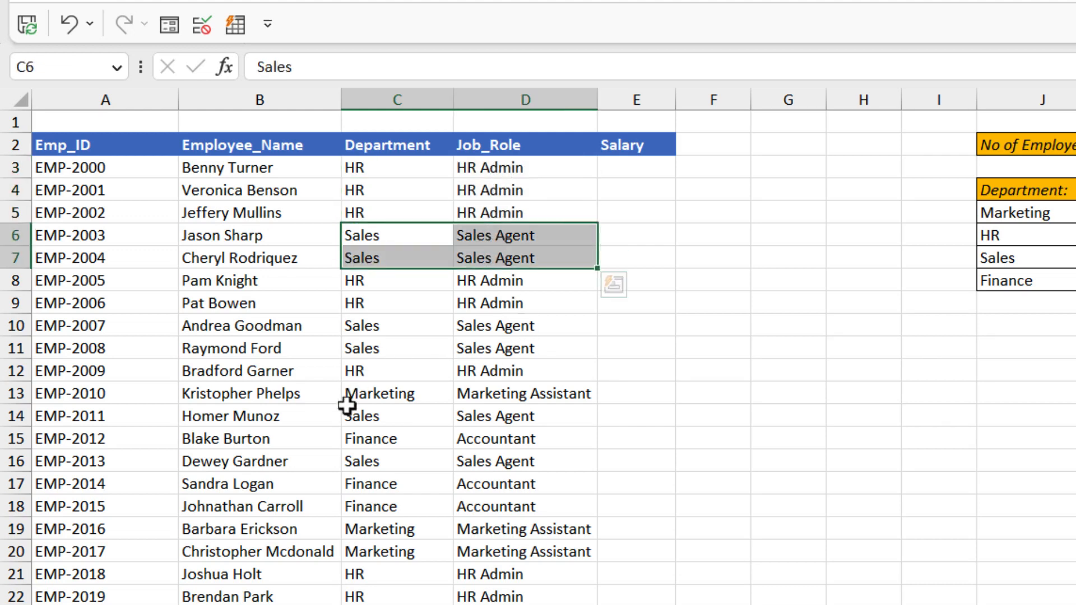
left_click_drag(353, 392, 541, 404)
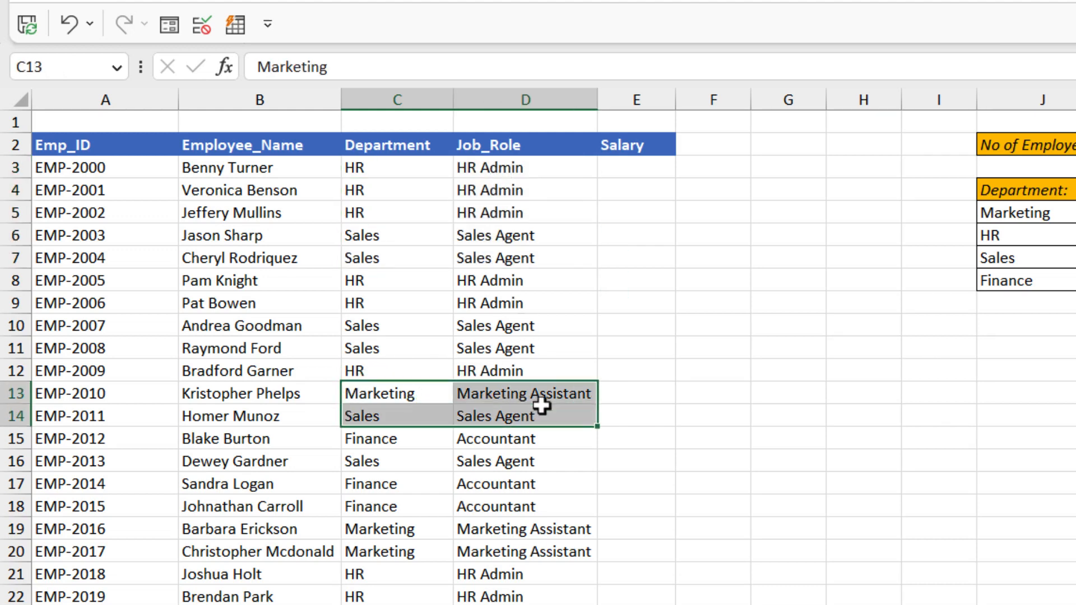
left_click(456, 409)
left_click_drag(355, 485, 529, 507)
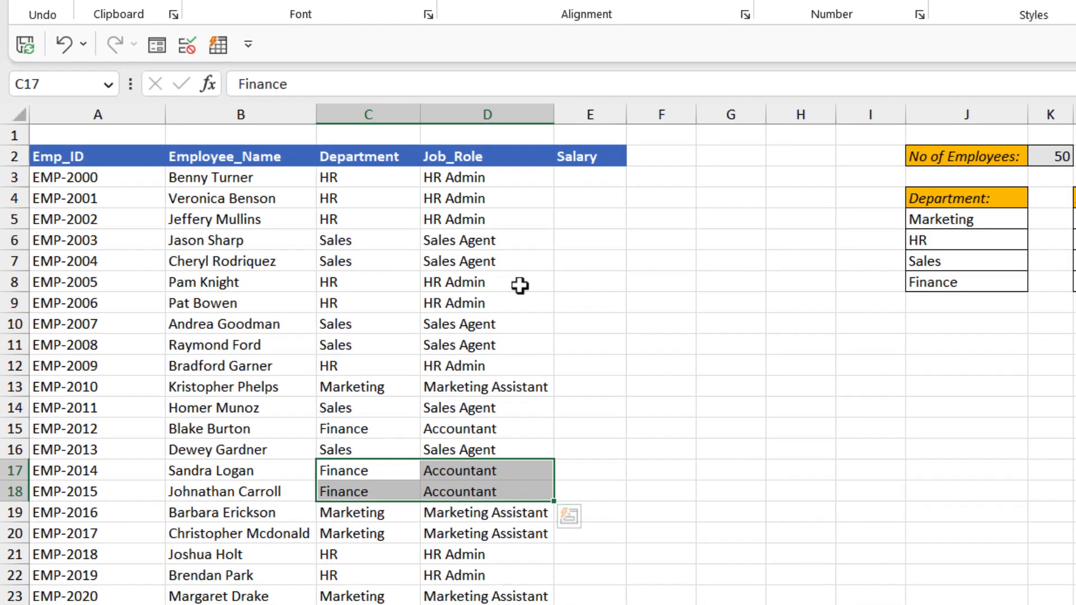
left_click(558, 282)
left_click(538, 214)
Step: Convert the Job_Role formulas from D3 down to the last employee into static values in place
left_click(313, 222)
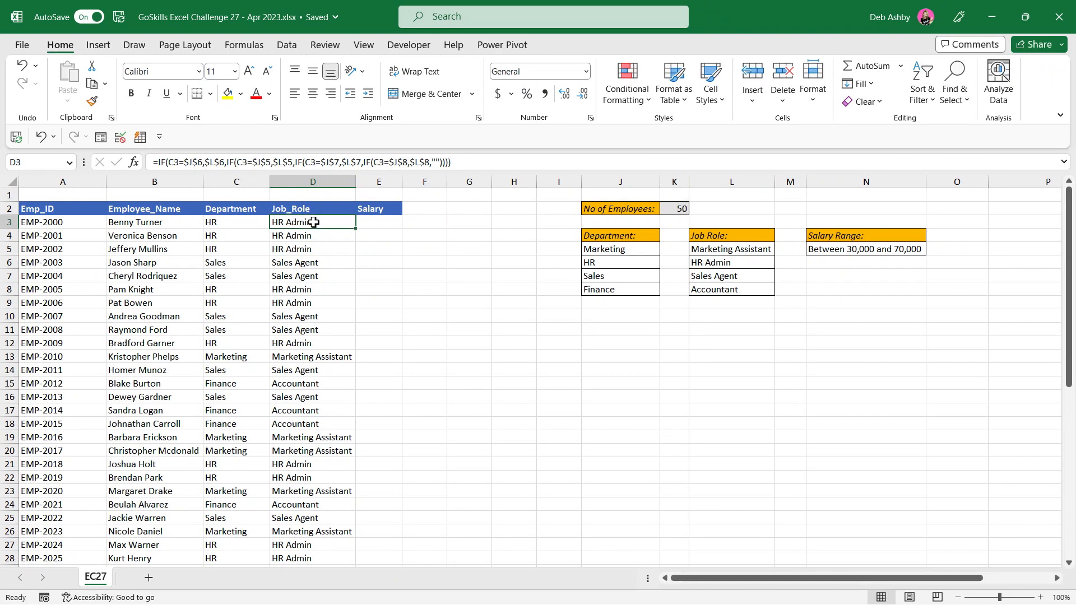
key("ctrl+shift+Down")
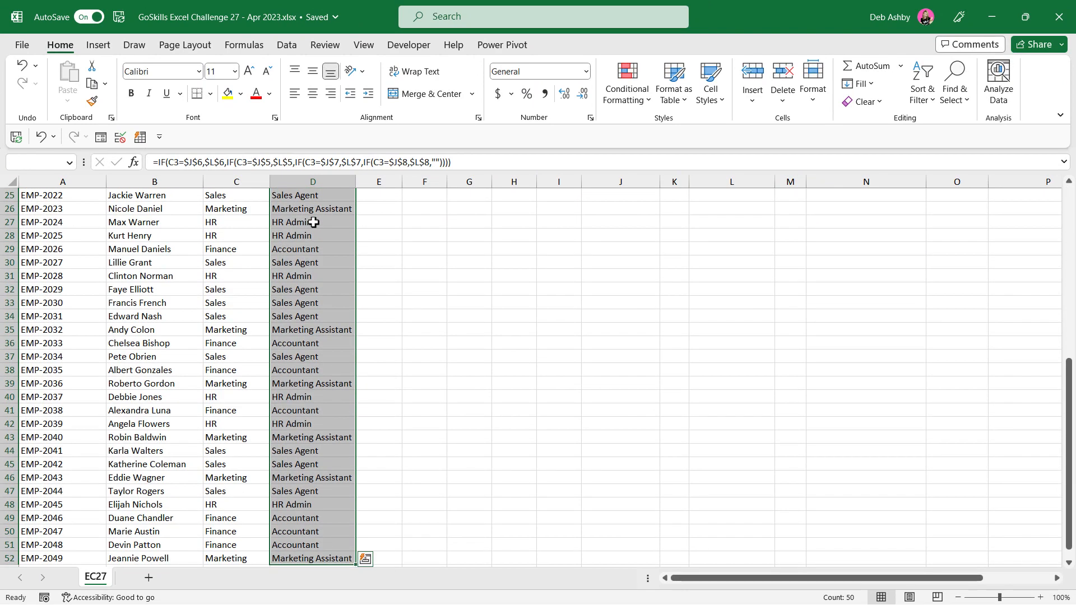
key("ctrl+c")
left_click(67, 98)
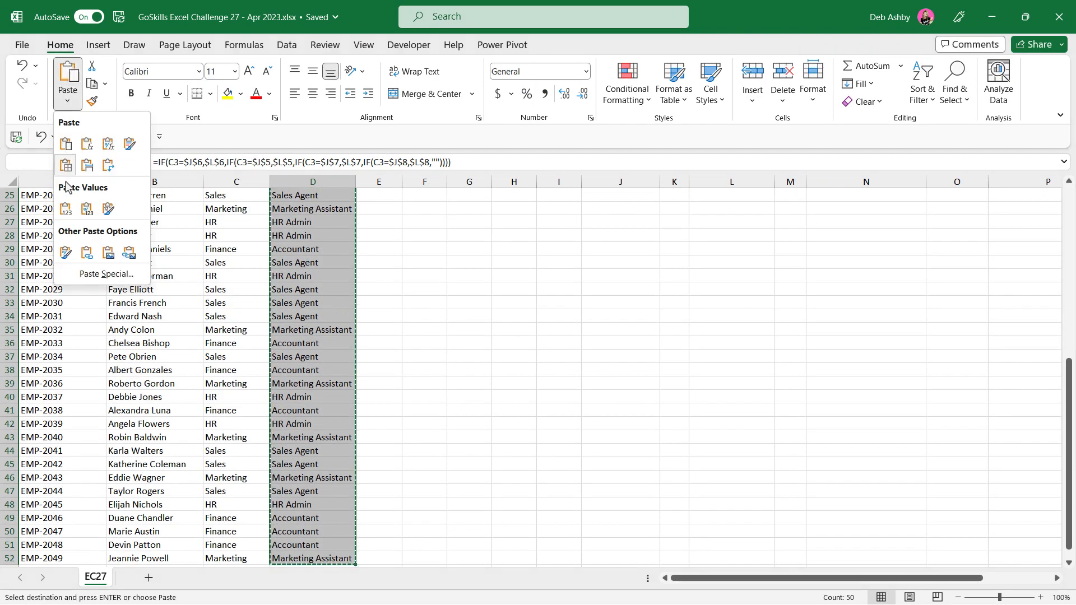
left_click(65, 209)
key("Escape")
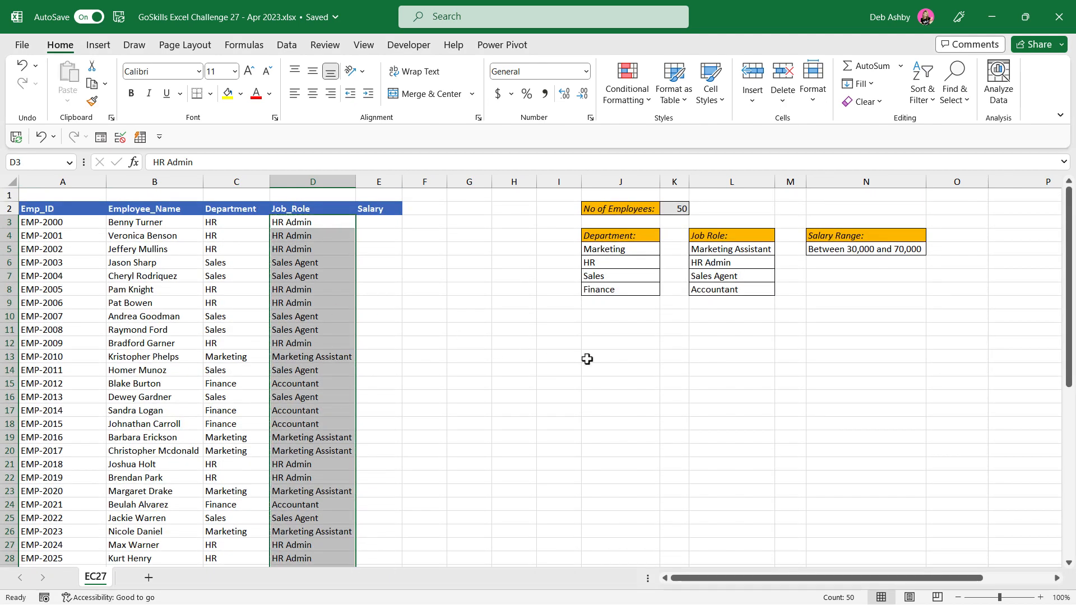
Step: Enter =RANDBETWEEN(30000,70000) in E3 and fill it down to E11
key("Right")
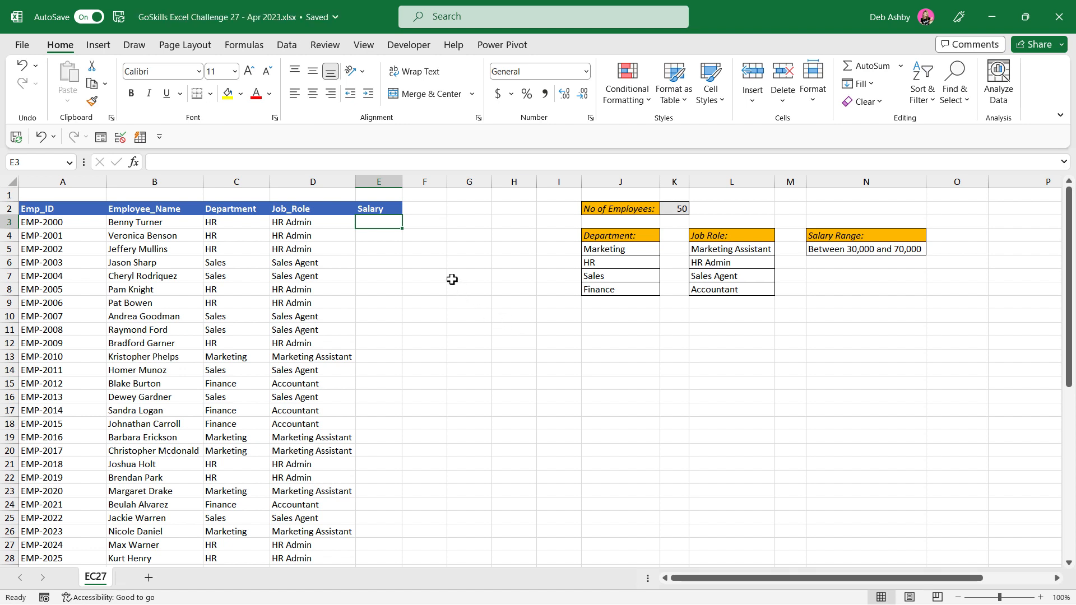
type("=ran")
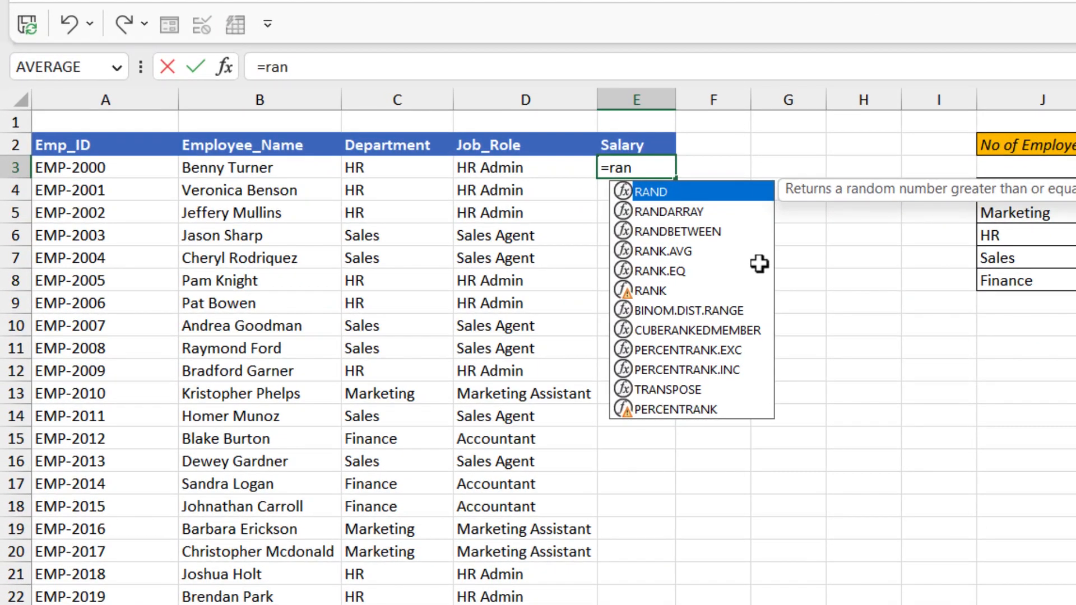
key("Down")
key("Down")
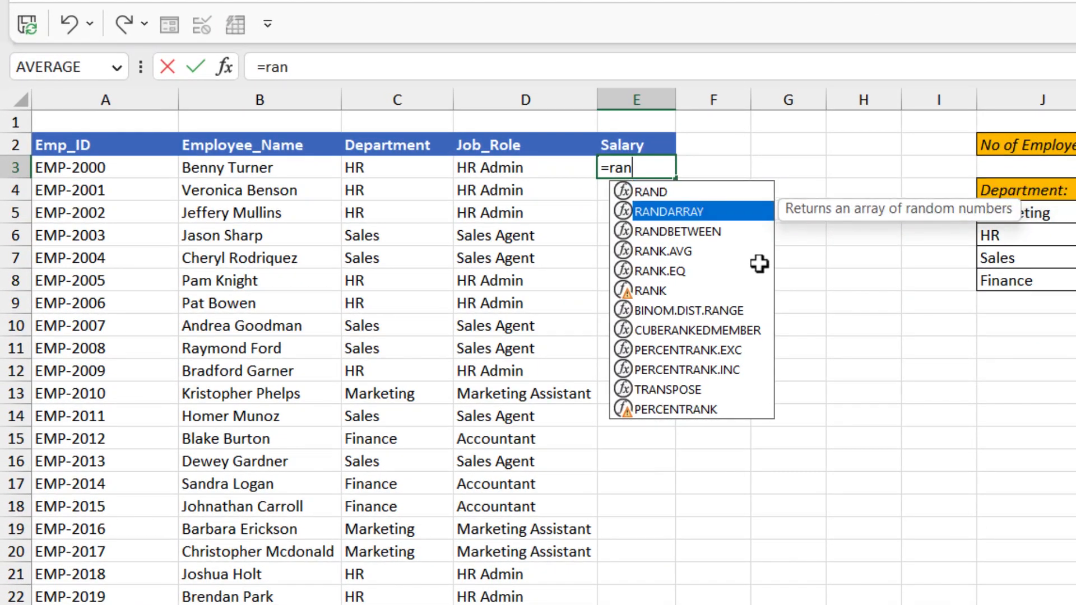
key("Tab")
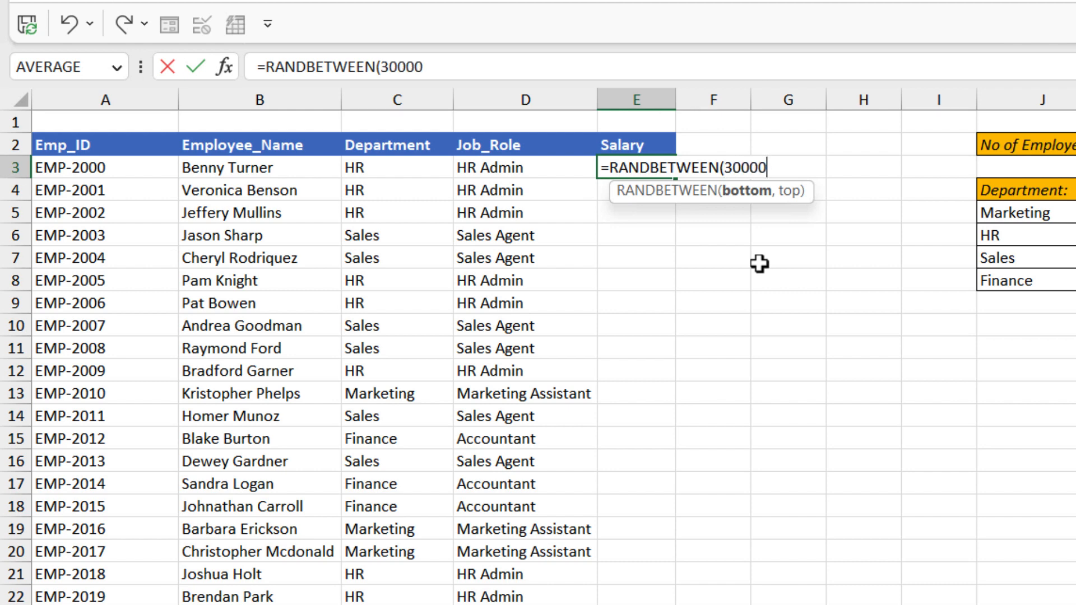
type("30000,70")
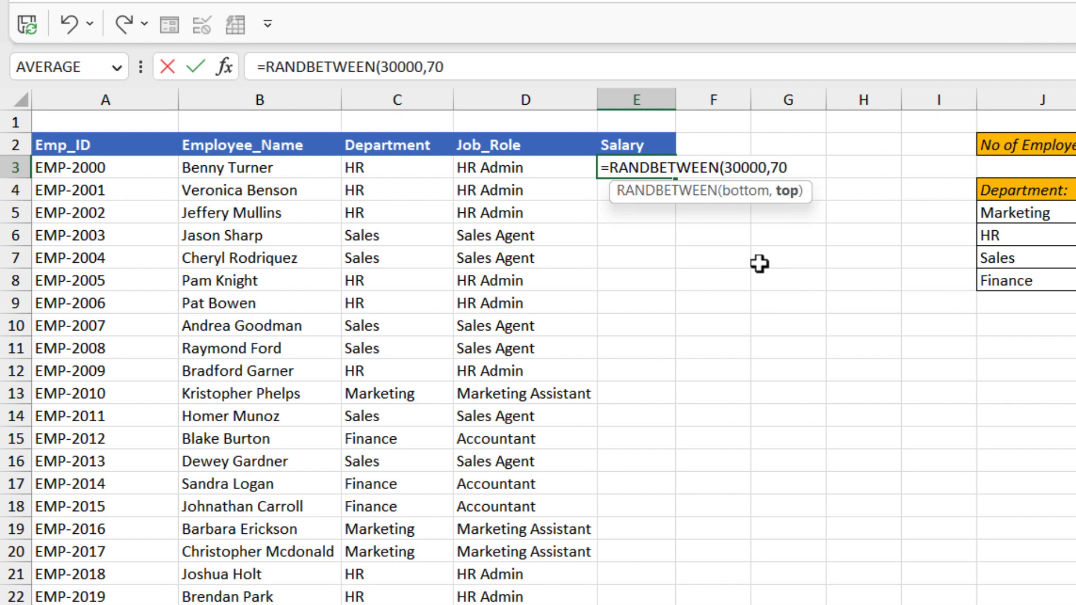
type("000)")
key("Return")
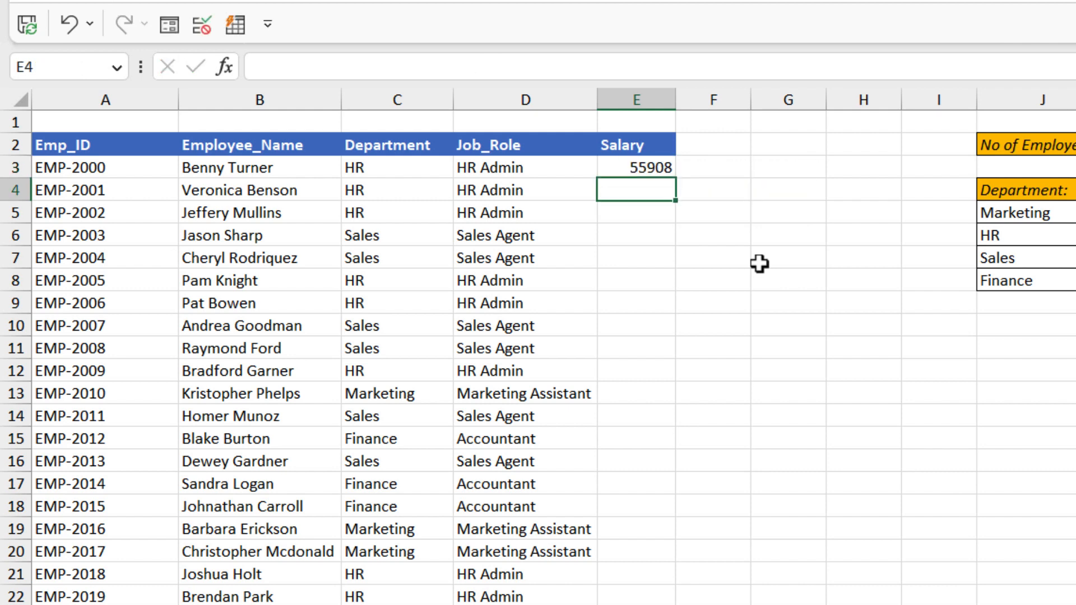
left_click(662, 168)
left_click_drag(675, 176, 810, 333)
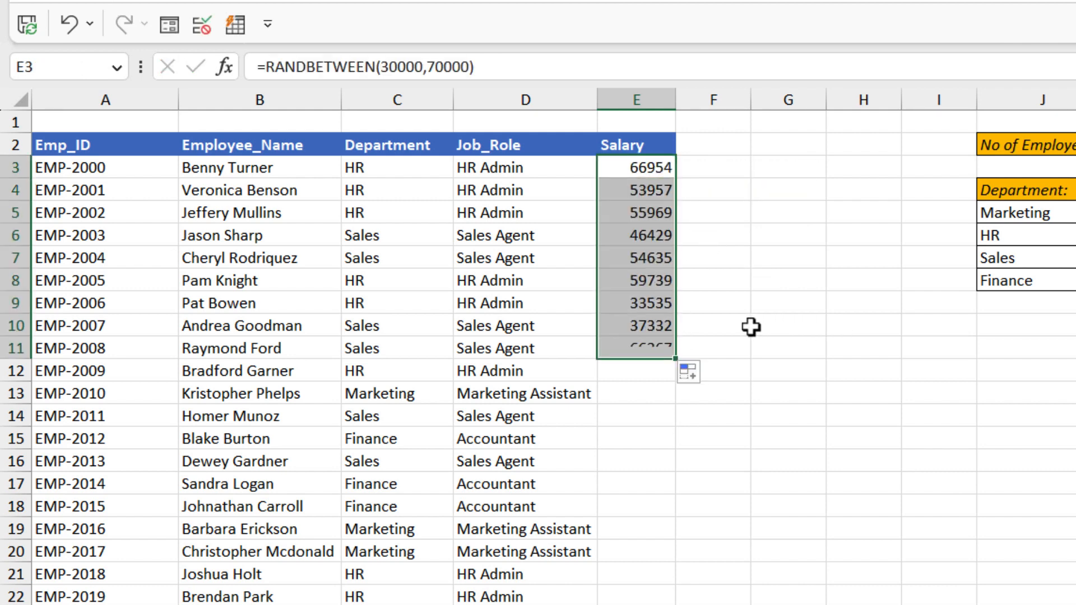
Step: Wrap the RANDBETWEEN formula in E3 in MROUND with a multiple of 1000
left_click(639, 168)
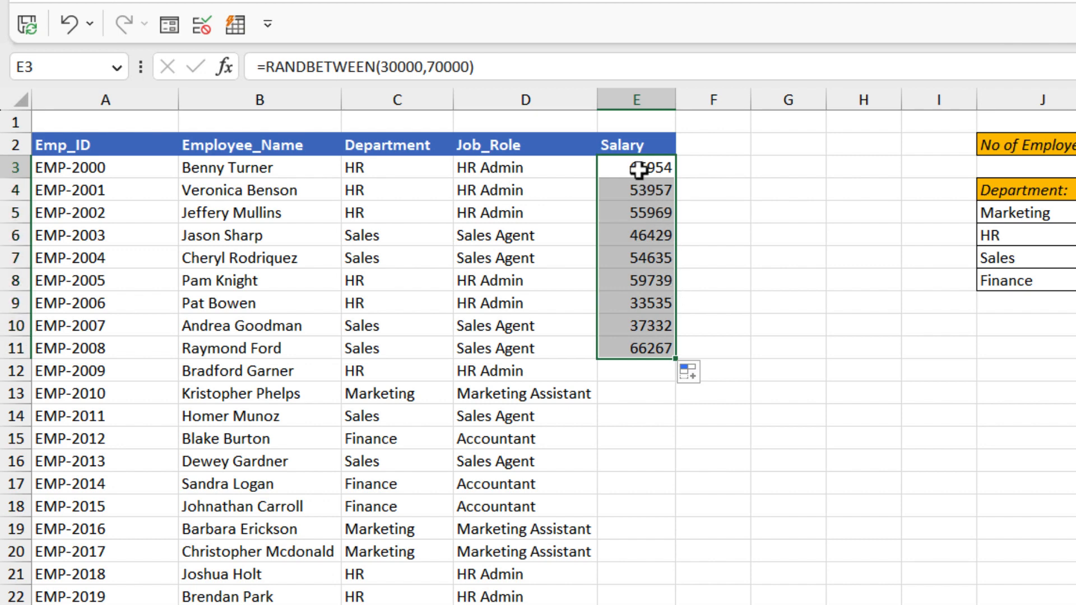
left_click(265, 67)
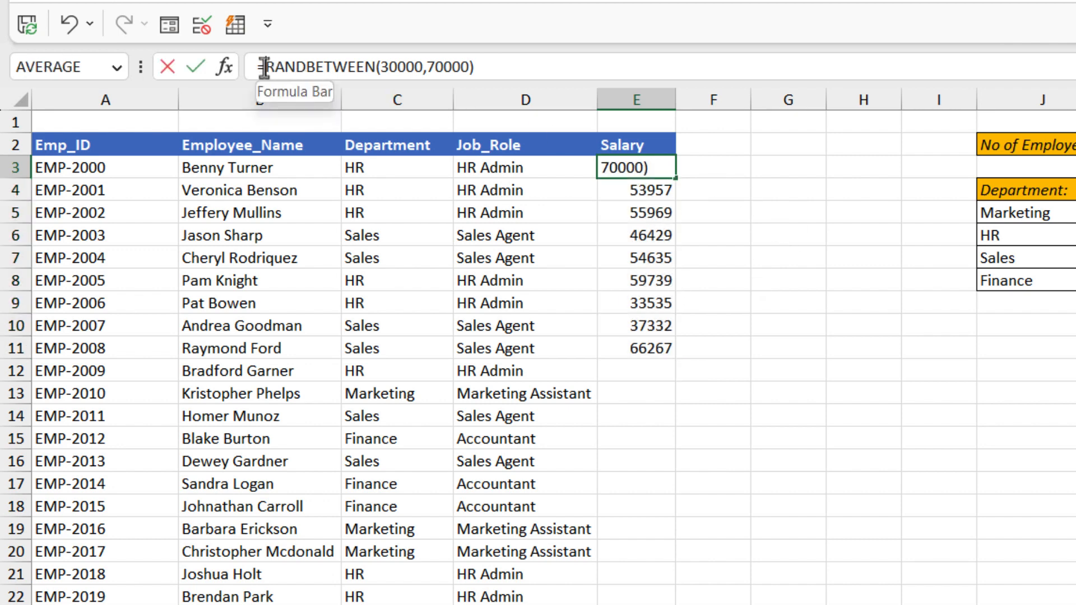
type("MROUND(")
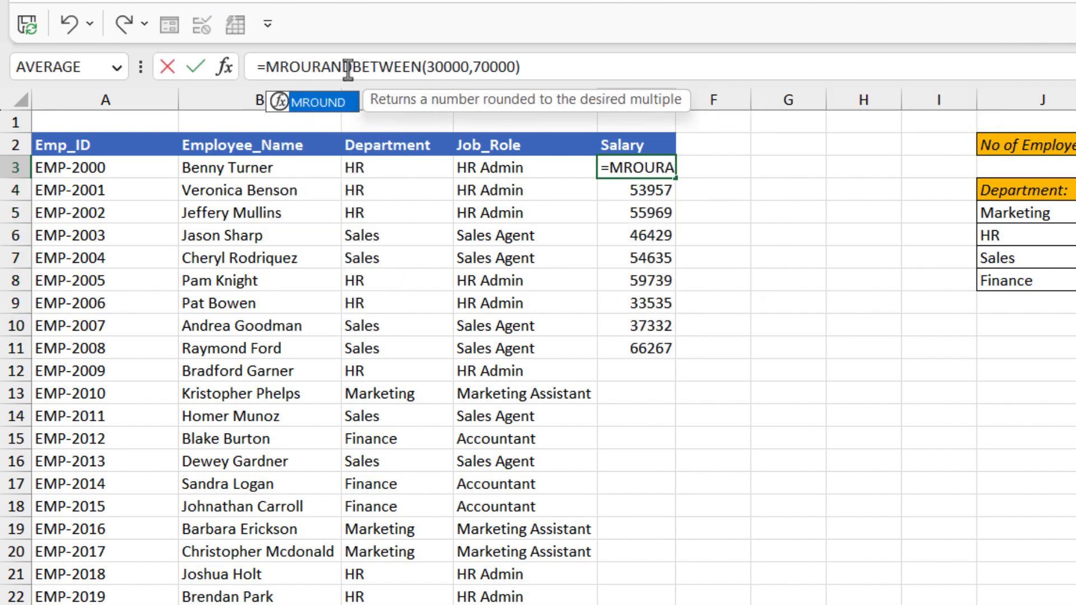
left_click(564, 71)
type(",1")
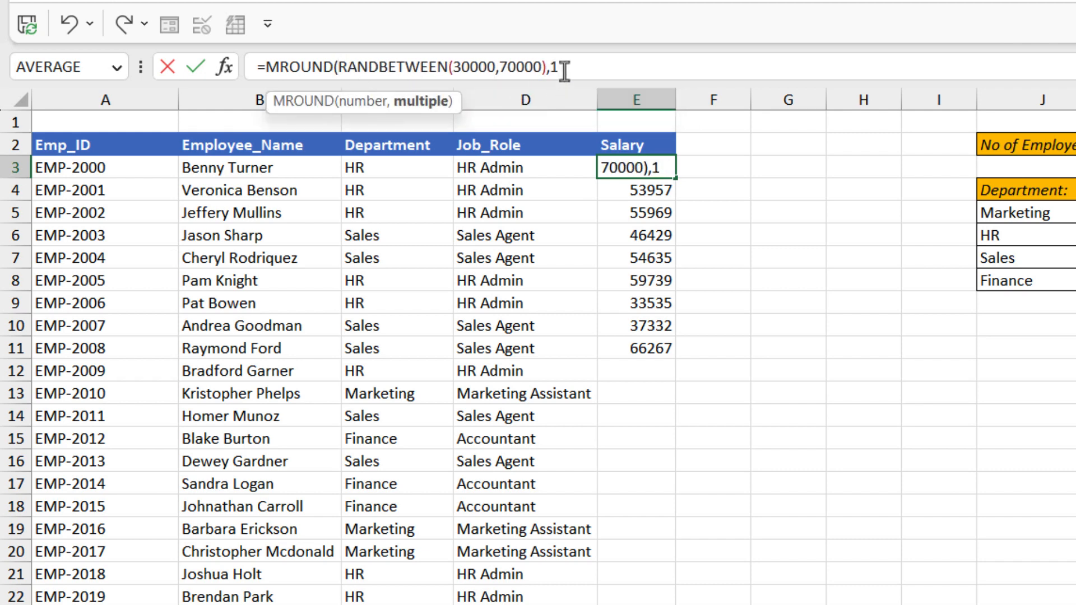
type("000")
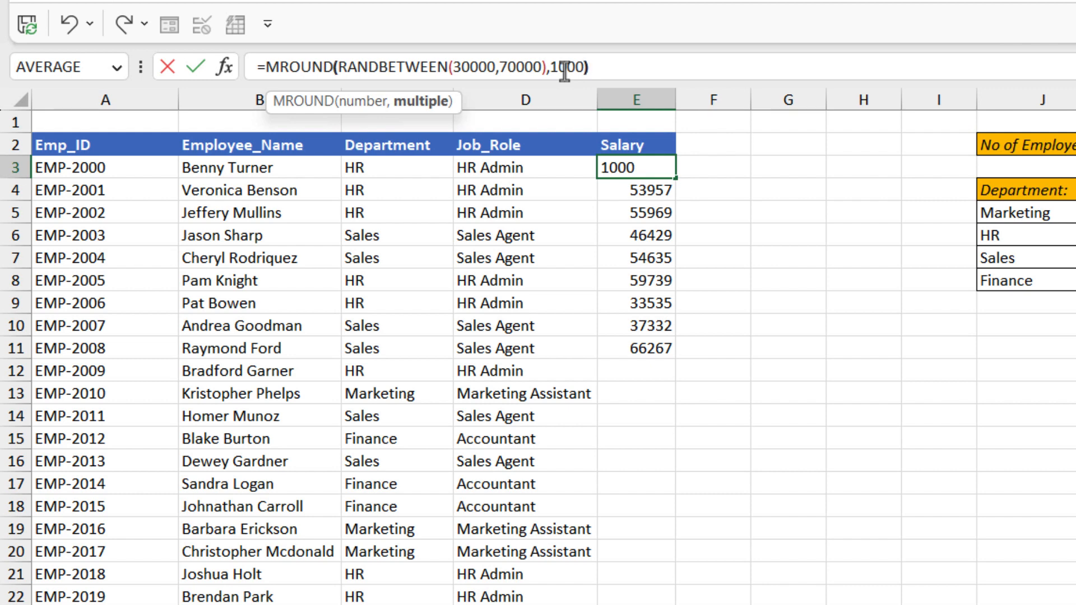
key("Return")
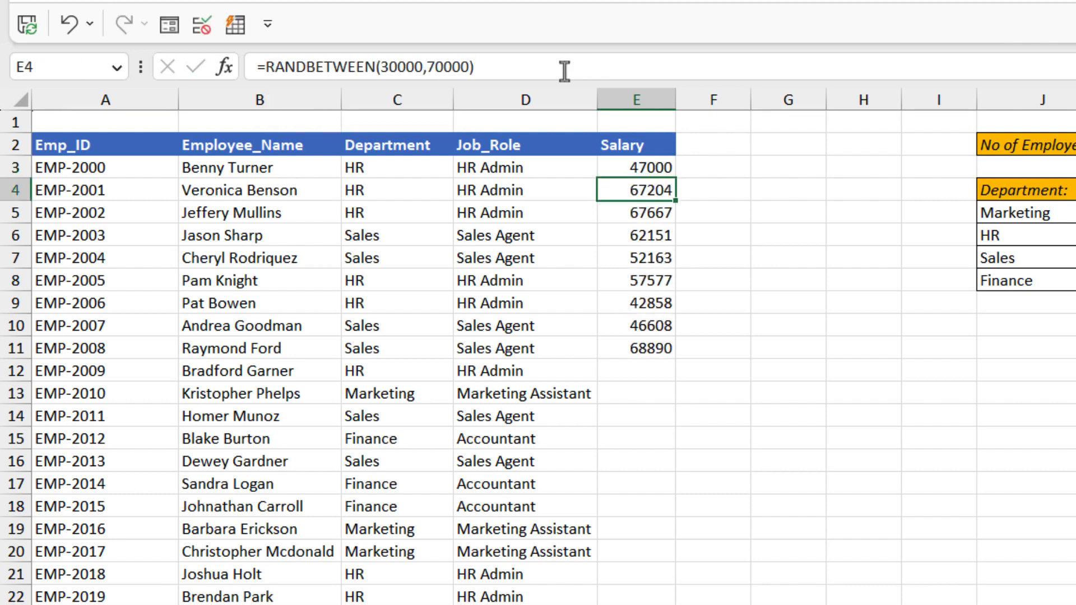
Step: Fill the MROUND formula from E3 down the Salary column and format the salaries in comma style without decimals
left_click(666, 168)
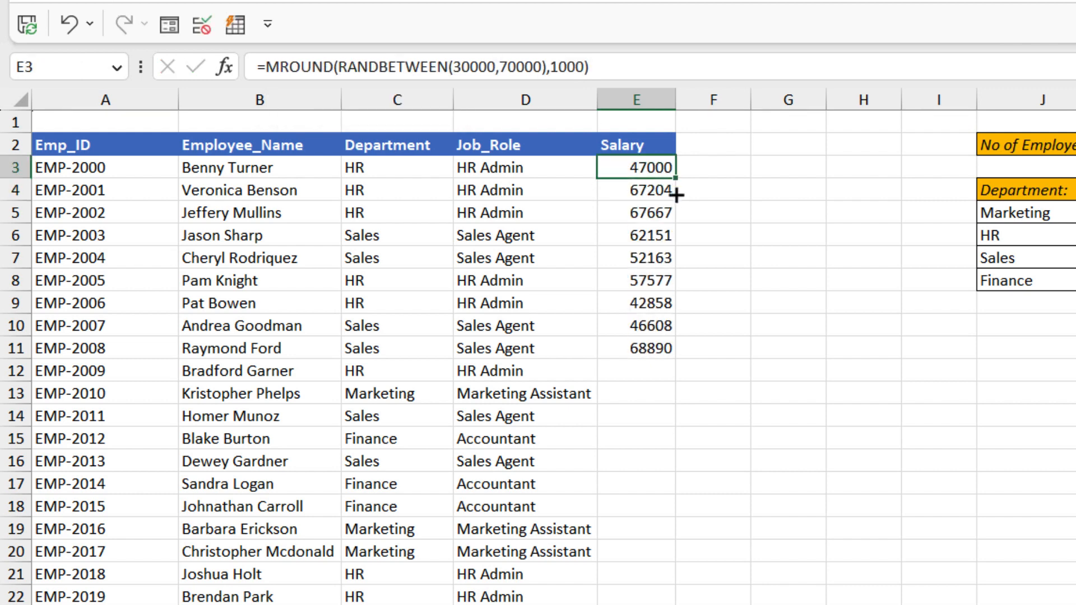
double_click(676, 178)
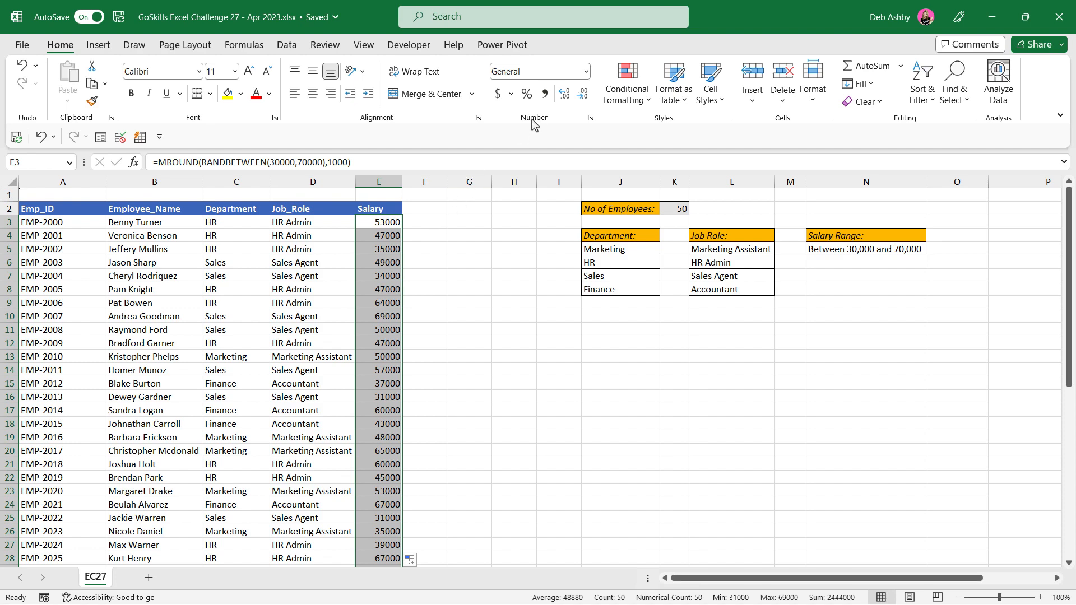
left_click(545, 94)
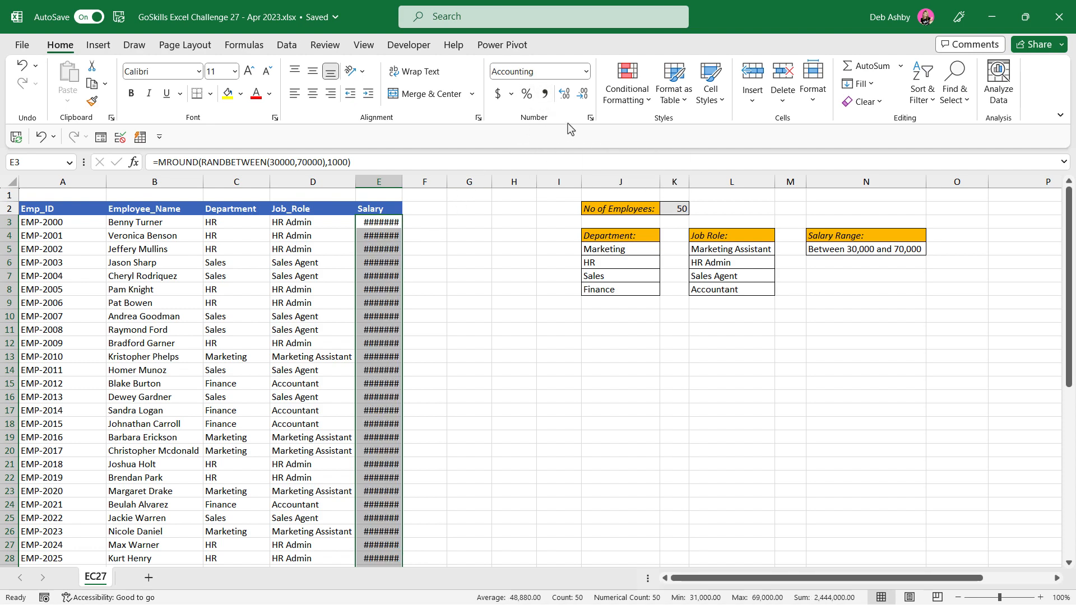
left_click(582, 95)
left_click(582, 95)
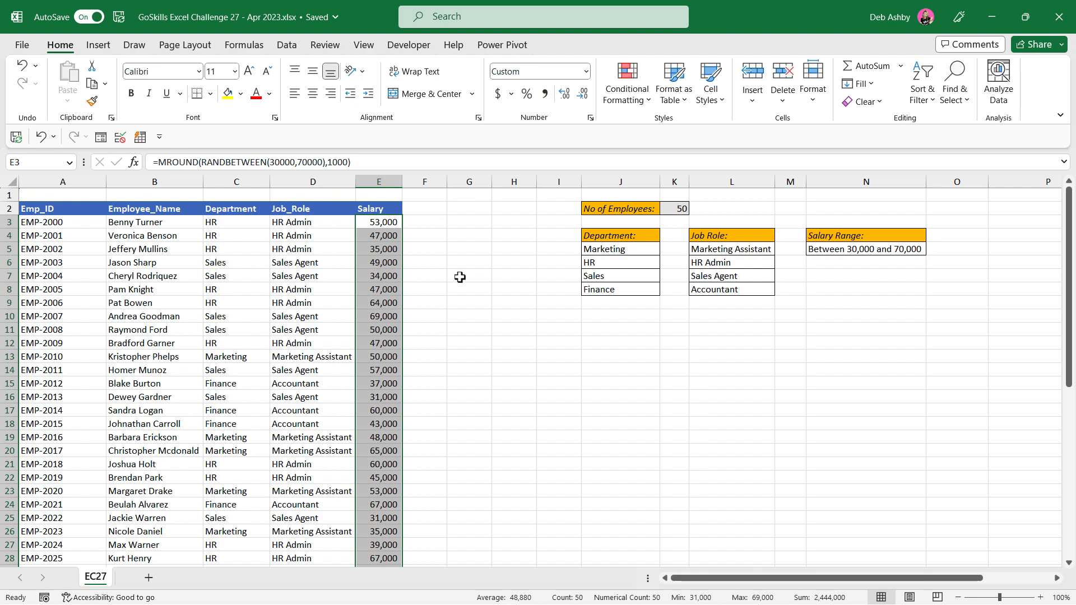
Step: Convert the Salary formulas from E3 down to the last employee into static values in place
key("ctrl+c")
left_click(67, 100)
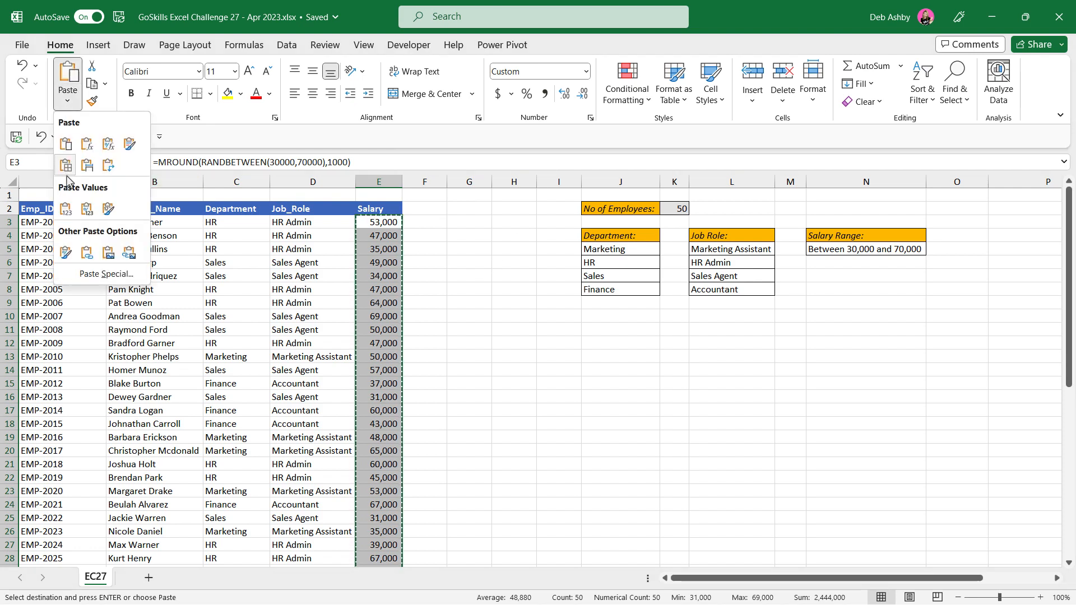
left_click(66, 209)
left_click(510, 261)
key("Escape")
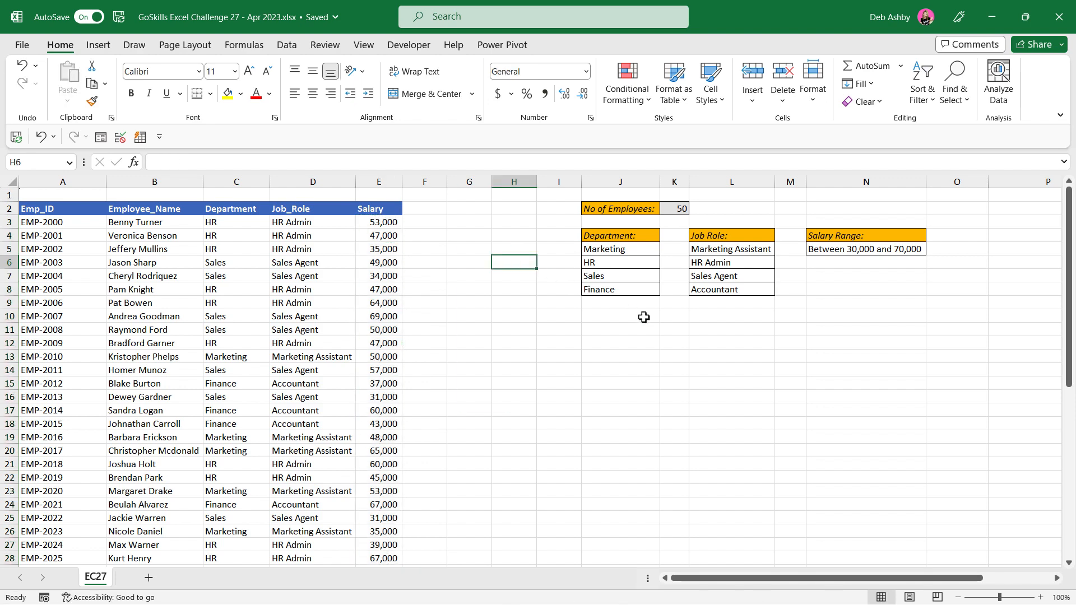